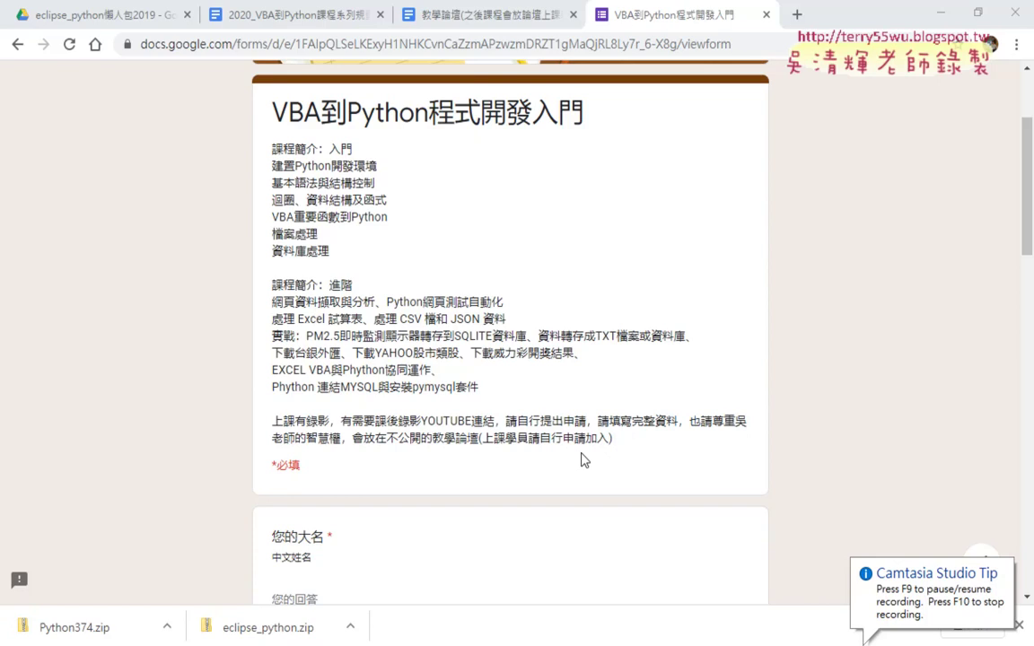
Highlight the beginner and advanced course topic lines in the form description.
{"action": "left_click_drag", "start_coordinate": [329, 149], "coordinate": [357, 159]}
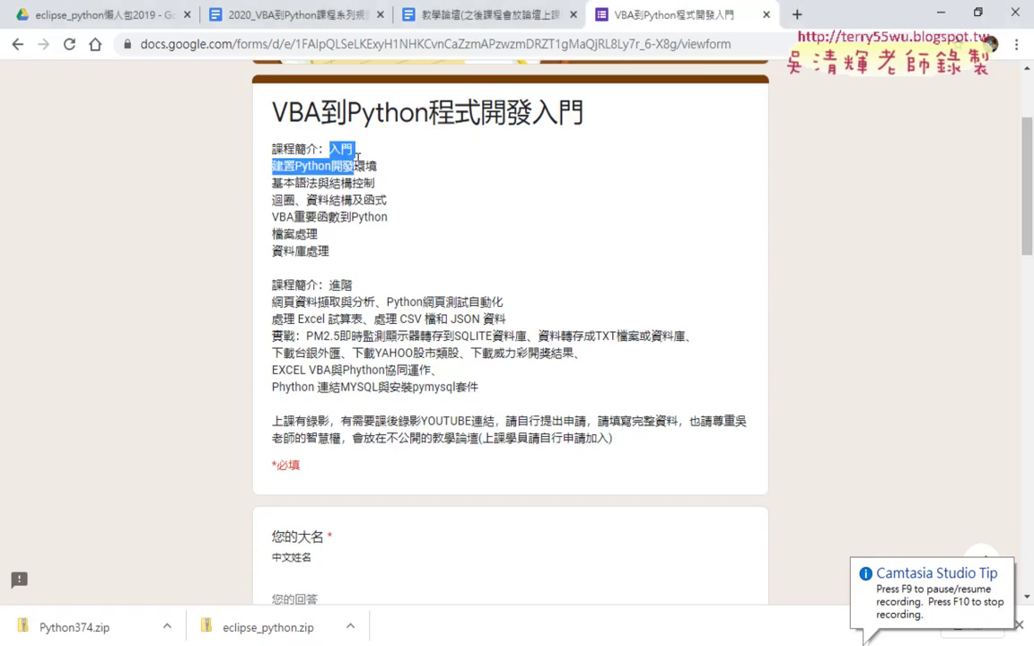
{"action": "left_click_drag", "start_coordinate": [331, 252], "coordinate": [271, 166]}
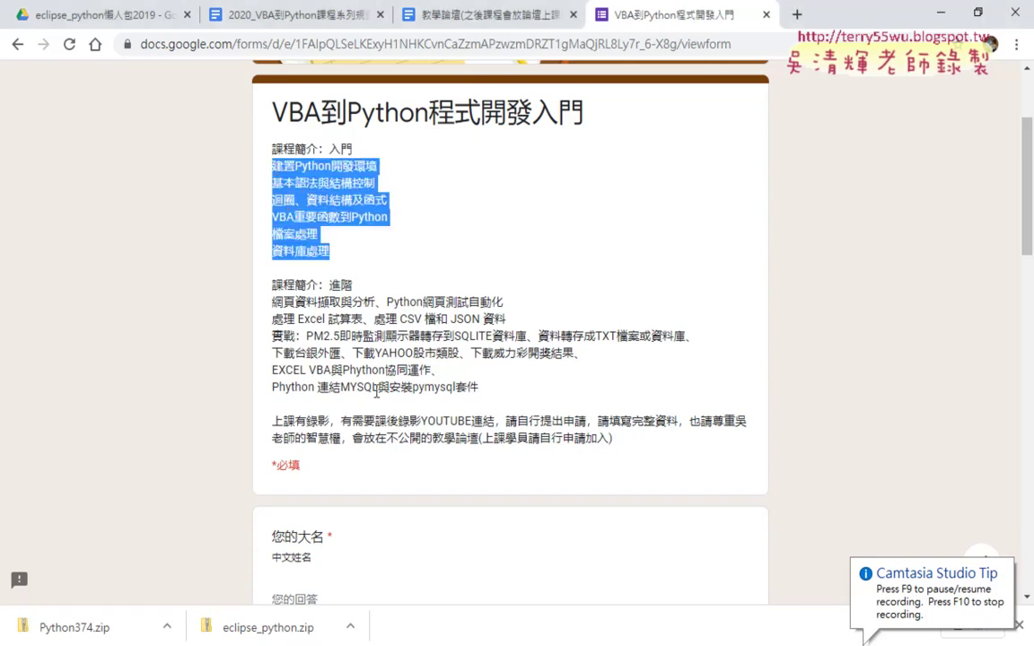
{"action": "left_click_drag", "start_coordinate": [478, 388], "coordinate": [260, 305]}
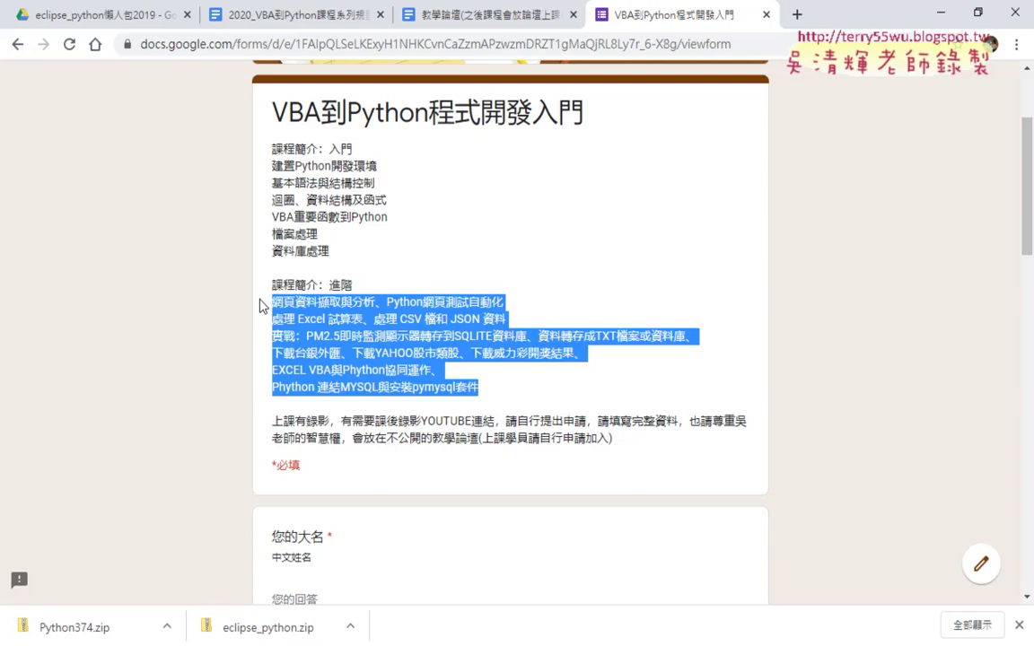
Scroll to the industry and needs question and place the caret in its answer field.
{"action": "scroll", "coordinate": [260, 306], "scroll_direction": "down", "scroll_amount": 3}
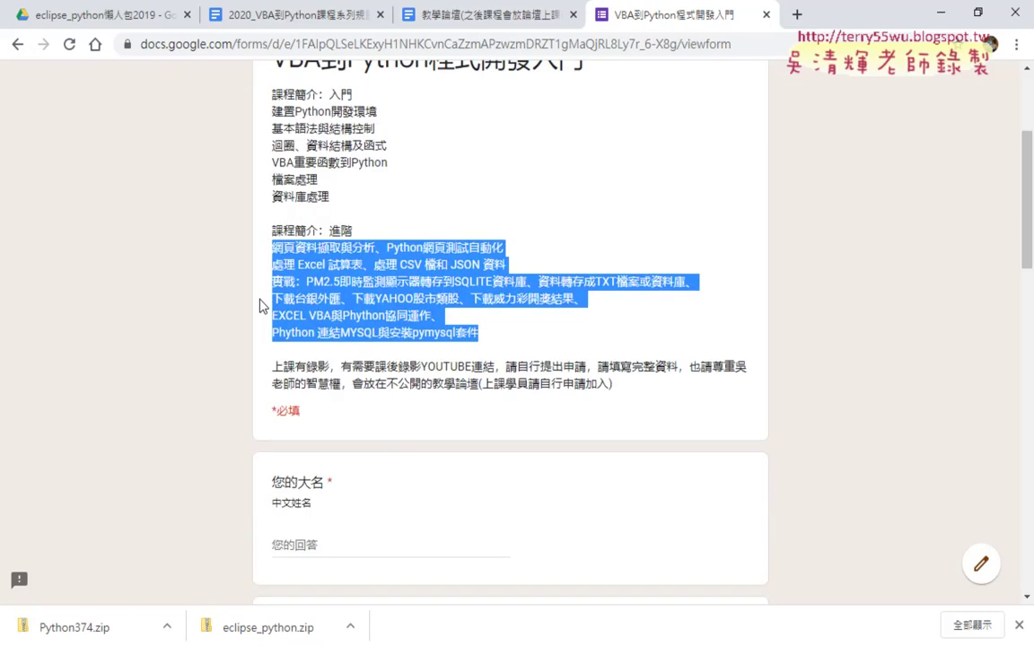
{"action": "scroll", "coordinate": [268, 346], "scroll_direction": "down", "scroll_amount": 1}
{"action": "scroll", "coordinate": [269, 359], "scroll_direction": "down", "scroll_amount": 1}
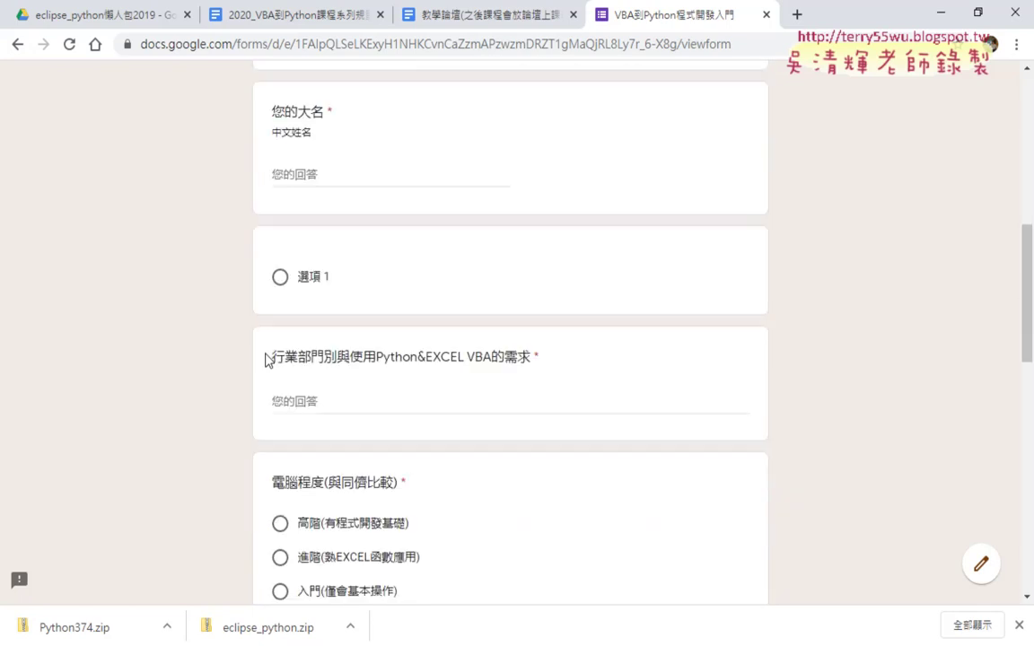
{"action": "scroll", "coordinate": [266, 360], "scroll_direction": "down", "scroll_amount": 1}
{"action": "left_click", "coordinate": [324, 316]}
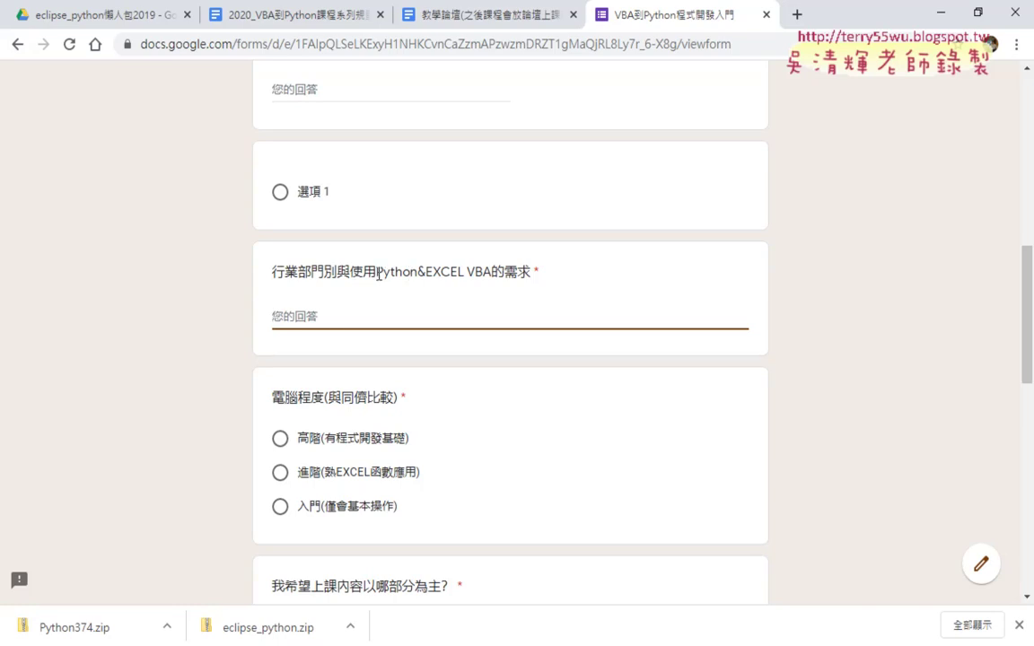
{"action": "left_click_drag", "start_coordinate": [376, 272], "coordinate": [535, 271]}
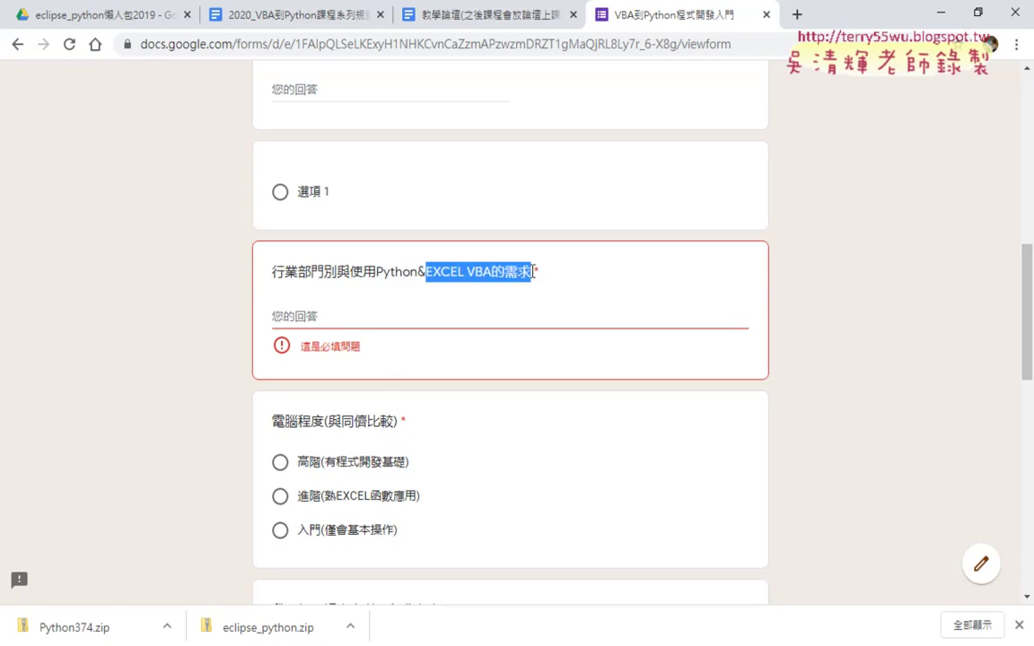
{"action": "left_click", "coordinate": [440, 319]}
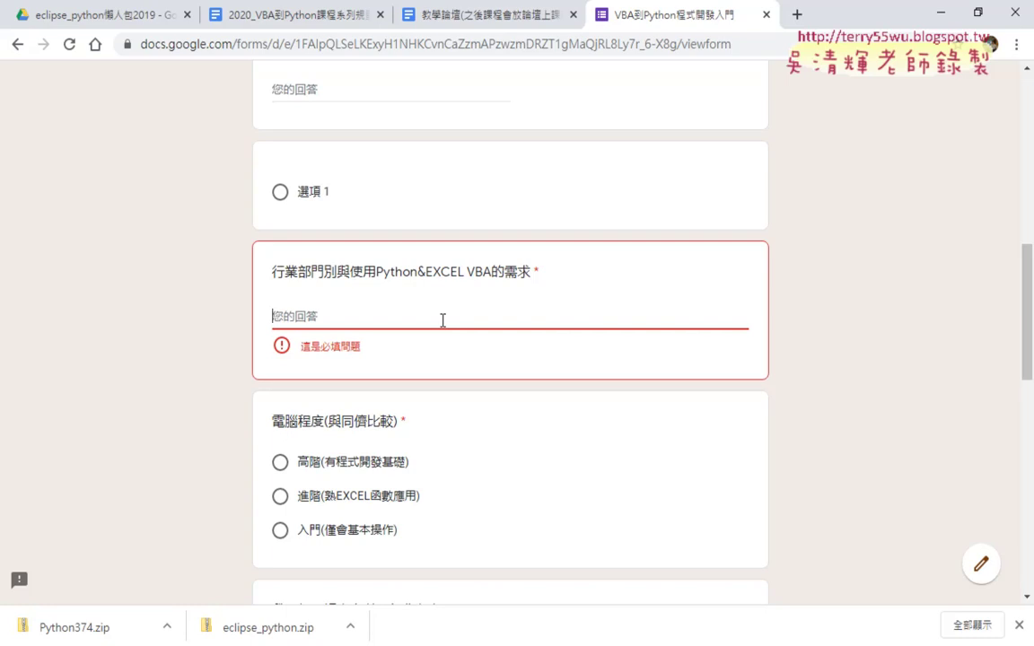
Try each 電腦程度 option (高階, 進階, 入門), ending on 高階(有程式開發基礎).
{"action": "scroll", "coordinate": [443, 323], "scroll_direction": "down", "scroll_amount": 2}
{"action": "scroll", "coordinate": [443, 323], "scroll_direction": "down", "scroll_amount": 1}
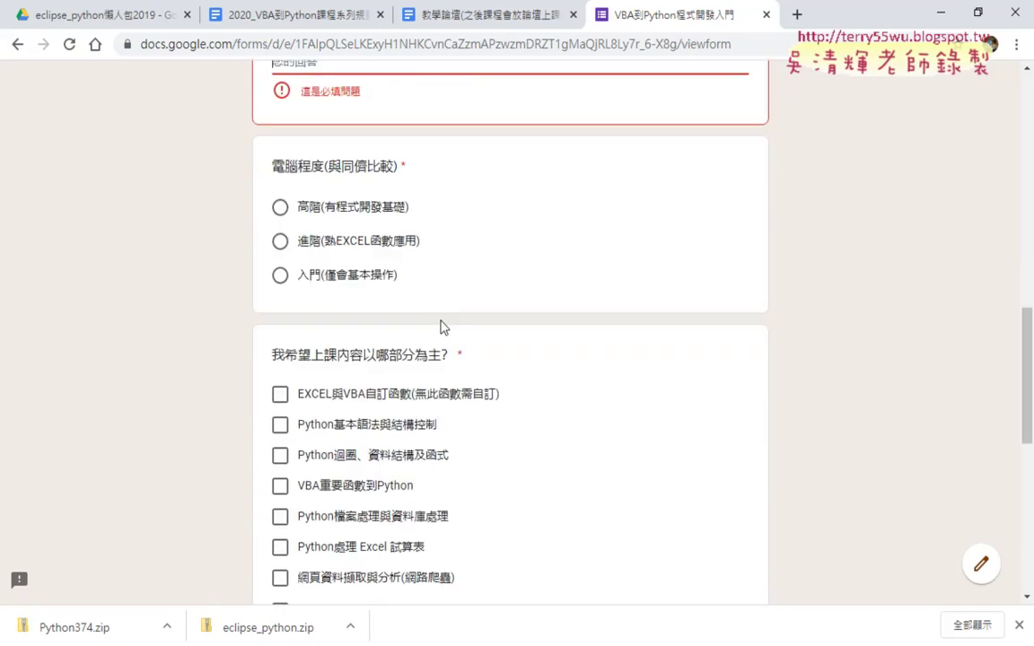
{"action": "left_click", "coordinate": [281, 209]}
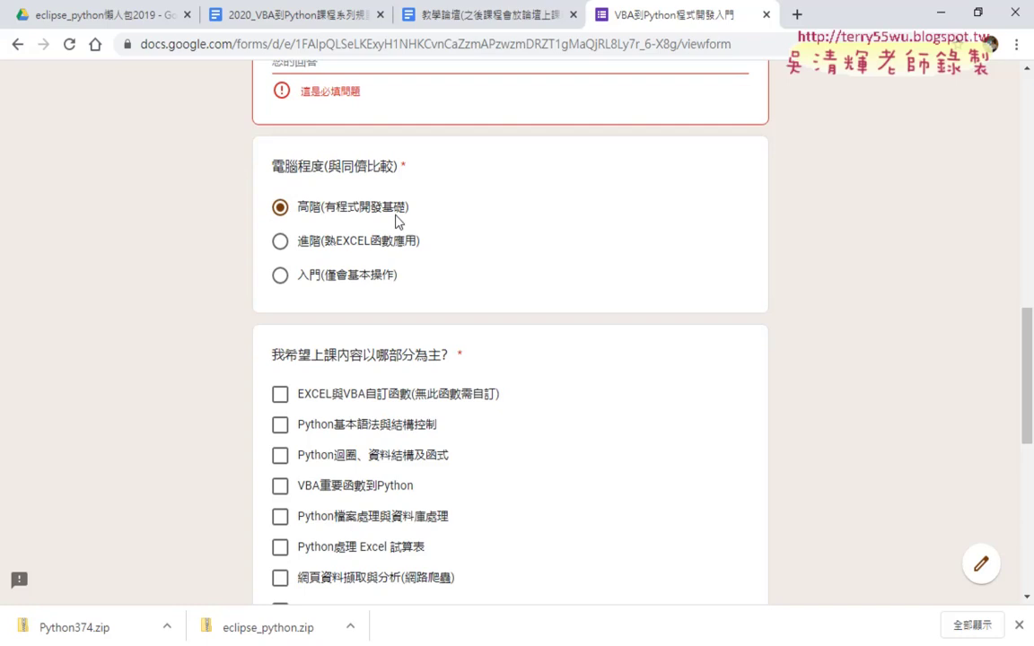
{"action": "left_click_drag", "start_coordinate": [409, 207], "coordinate": [318, 216]}
{"action": "left_click", "coordinate": [280, 242]}
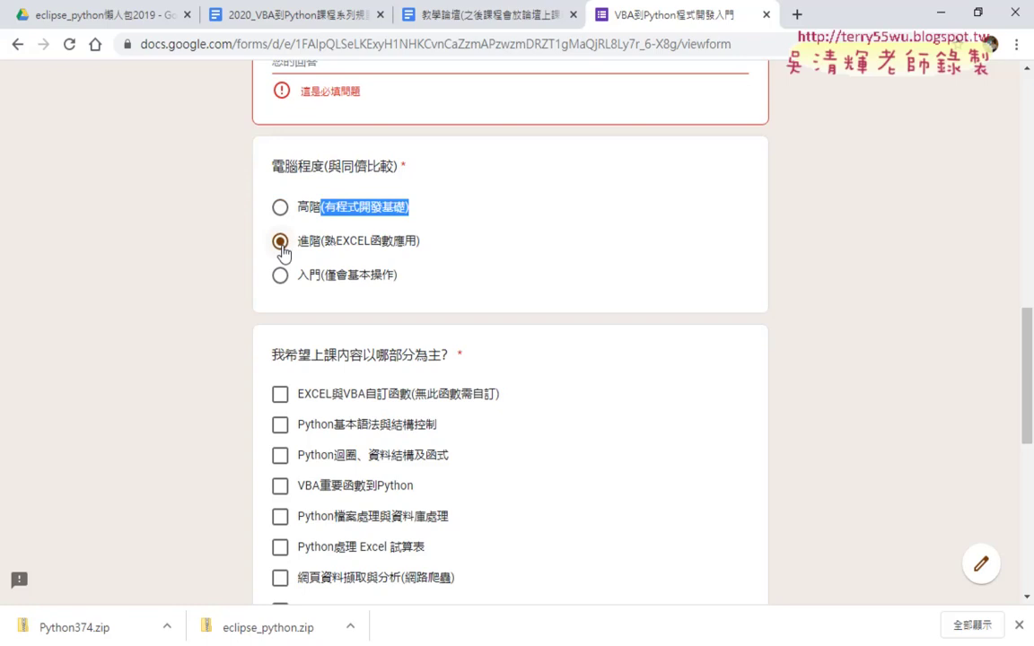
{"action": "left_click", "coordinate": [280, 278]}
{"action": "left_click", "coordinate": [281, 209]}
Review the remaining questions, click into the EMAIL answer, then return to the Drive tab.
{"action": "scroll", "coordinate": [714, 383], "scroll_direction": "down", "scroll_amount": 3}
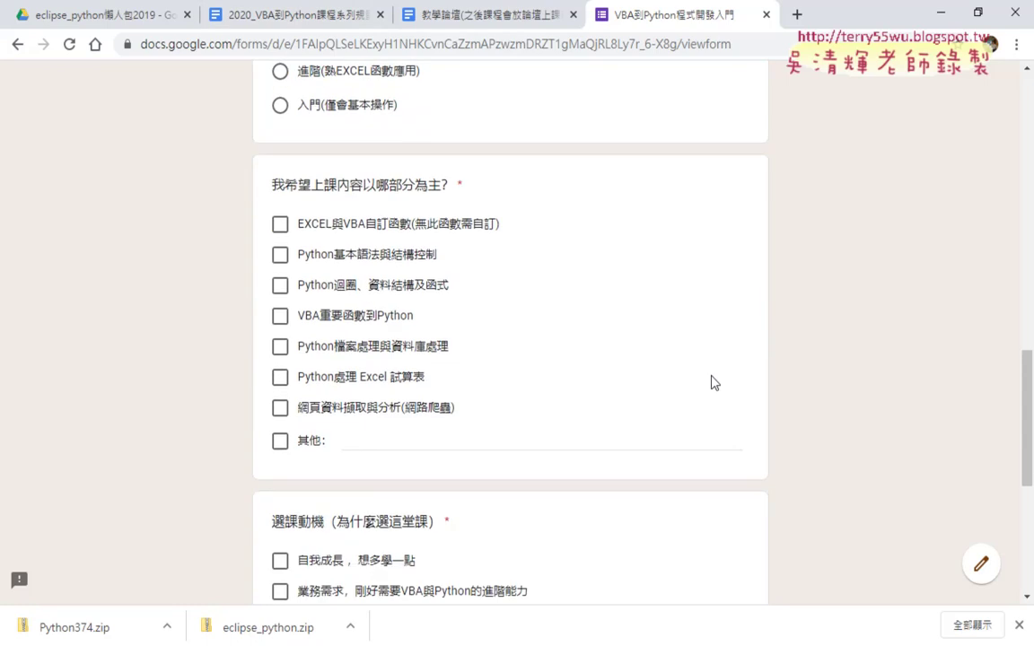
{"action": "left_click_drag", "start_coordinate": [285, 185], "coordinate": [456, 190]}
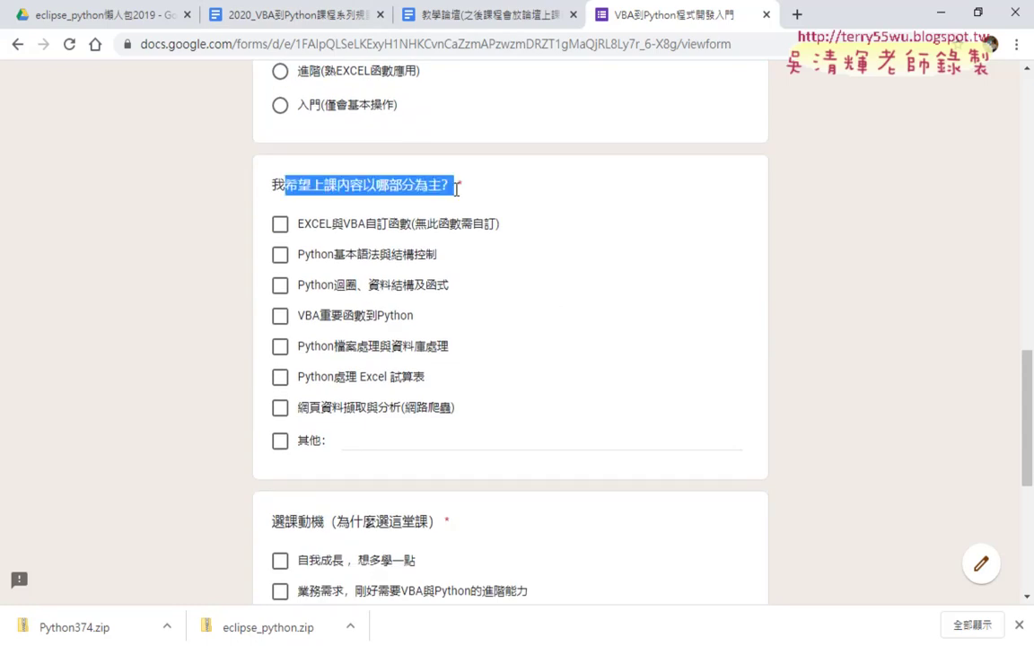
{"action": "scroll", "coordinate": [702, 358], "scroll_direction": "down", "scroll_amount": 1}
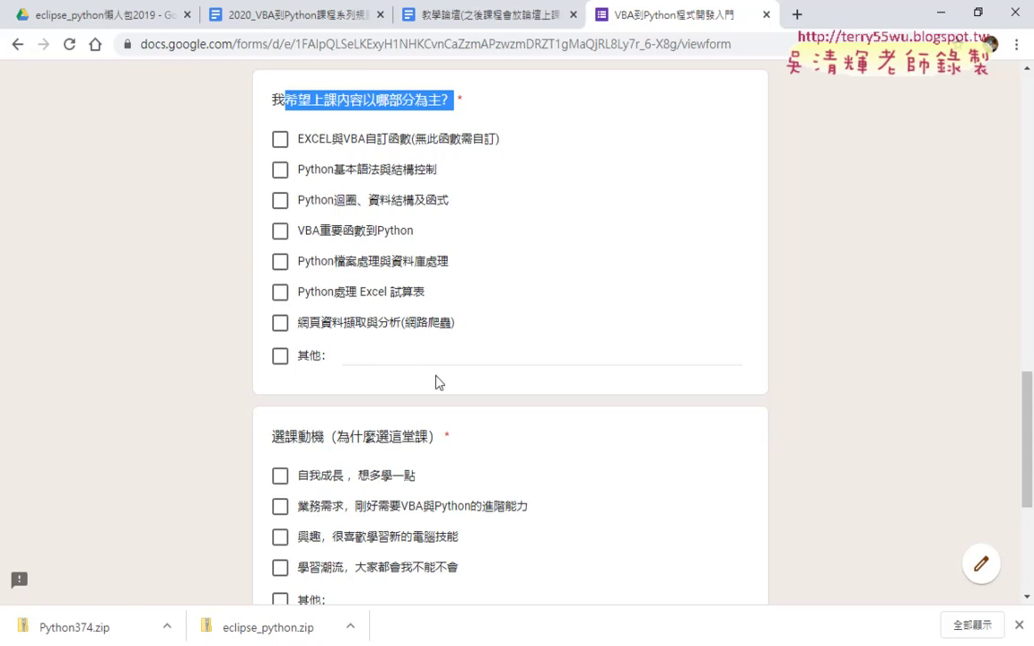
{"action": "scroll", "coordinate": [514, 396], "scroll_direction": "down", "scroll_amount": 3}
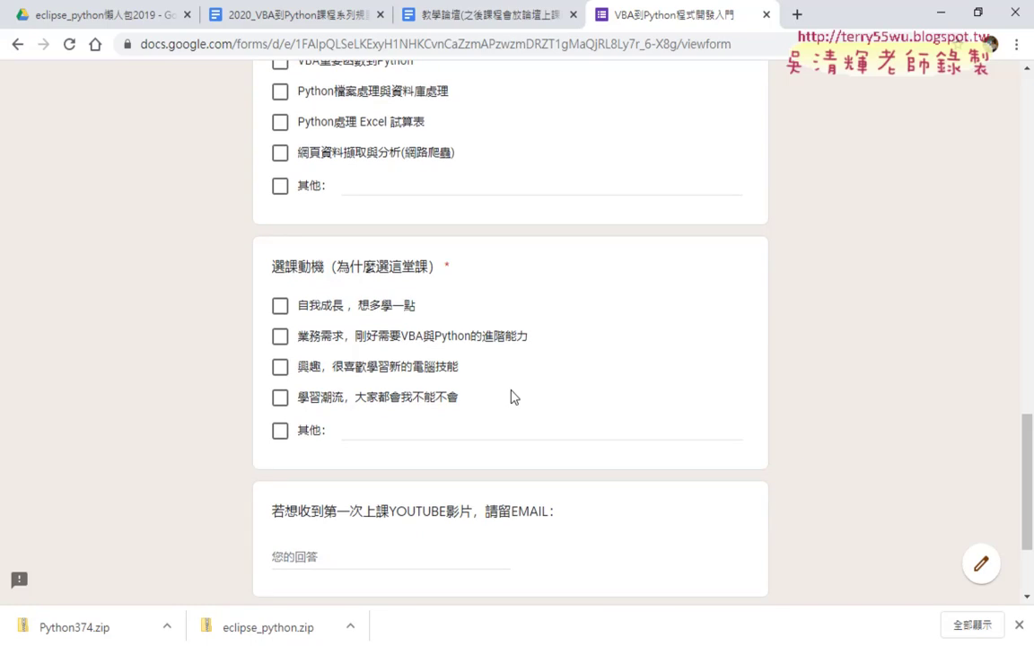
{"action": "scroll", "coordinate": [498, 427], "scroll_direction": "down", "scroll_amount": 2}
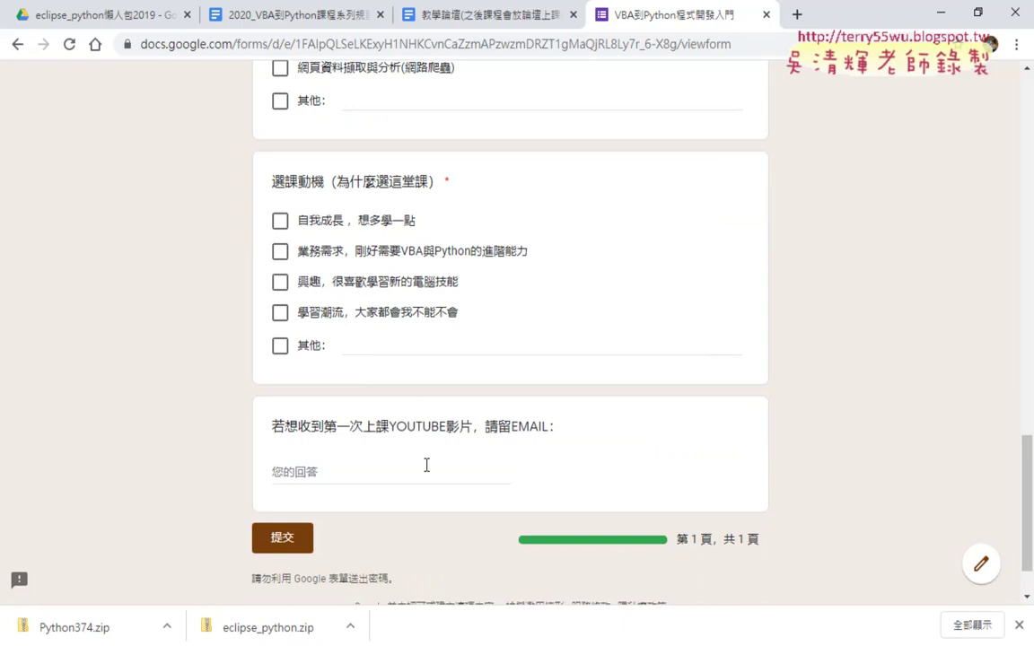
{"action": "left_click", "coordinate": [338, 478]}
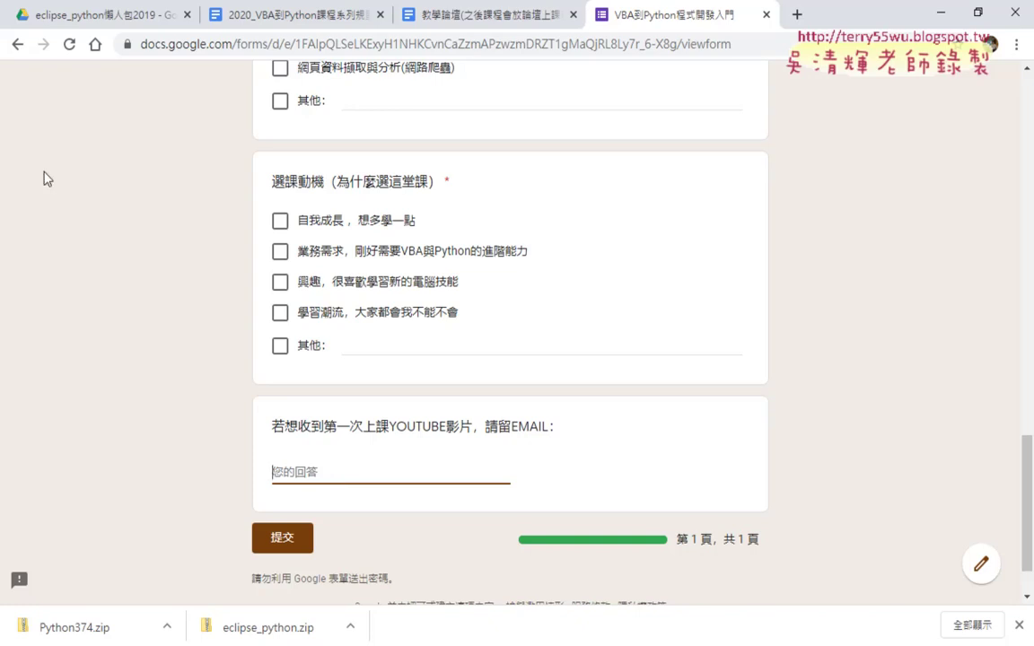
{"action": "left_click", "coordinate": [110, 23]}
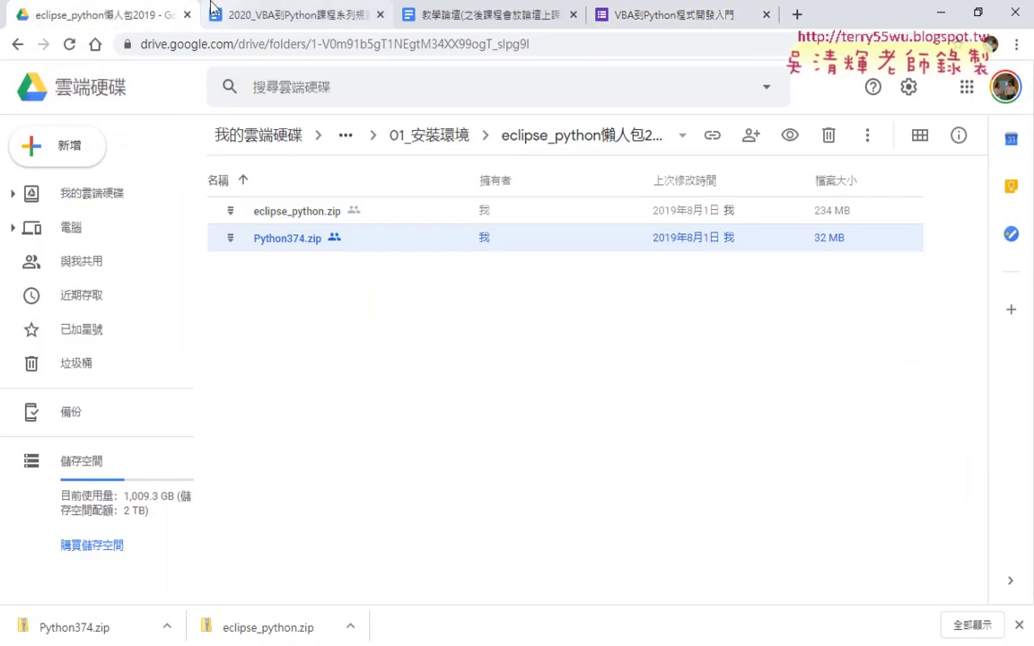
Go back two levels to the main course folder and open the 教學論壇 document.
{"action": "left_click", "coordinate": [16, 45]}
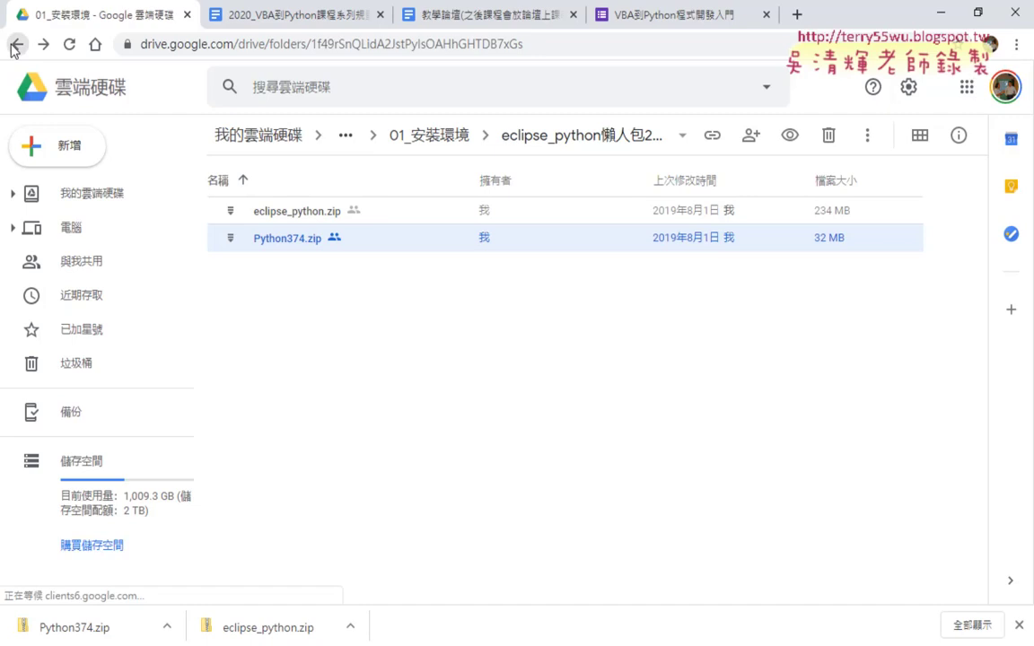
{"action": "left_click", "coordinate": [16, 45]}
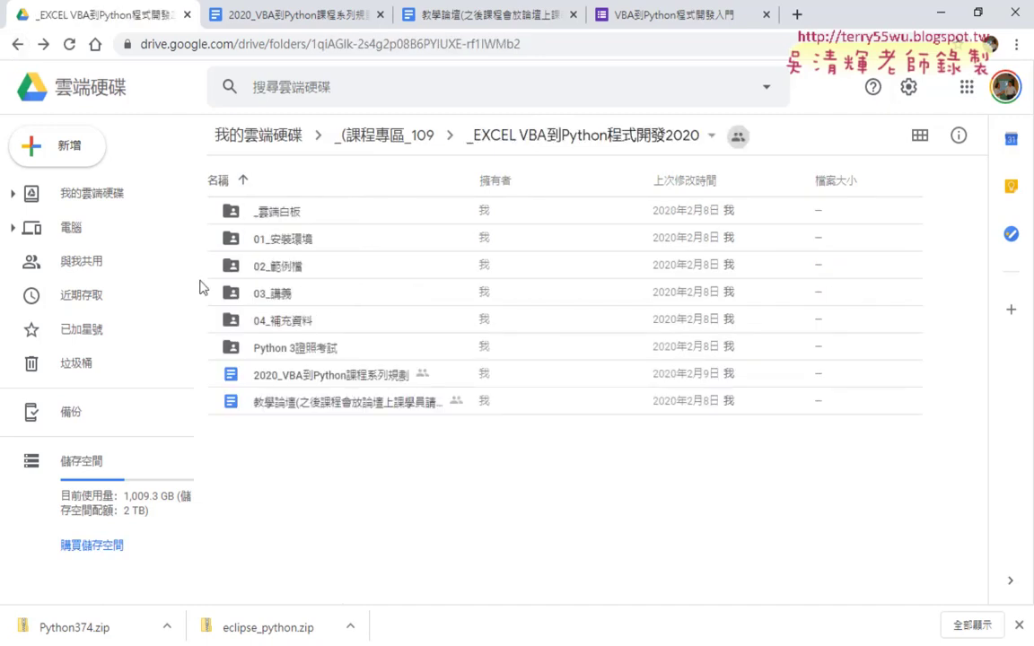
{"action": "double_click", "coordinate": [326, 405]}
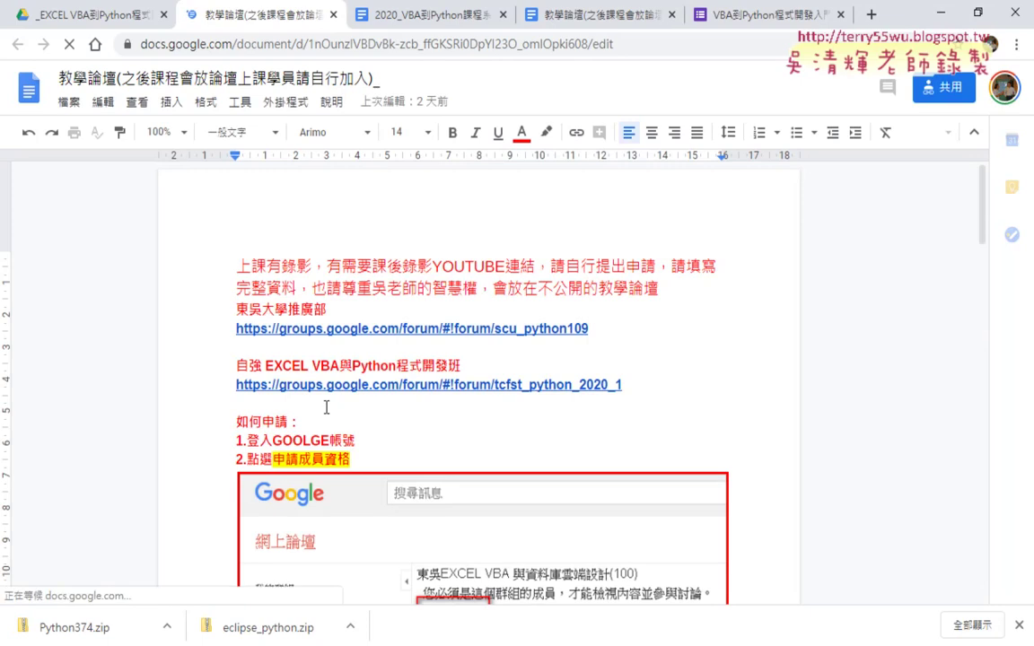
Click the scu_python109 forum link, then switch back to the Drive course folder tab.
{"action": "left_click", "coordinate": [439, 329]}
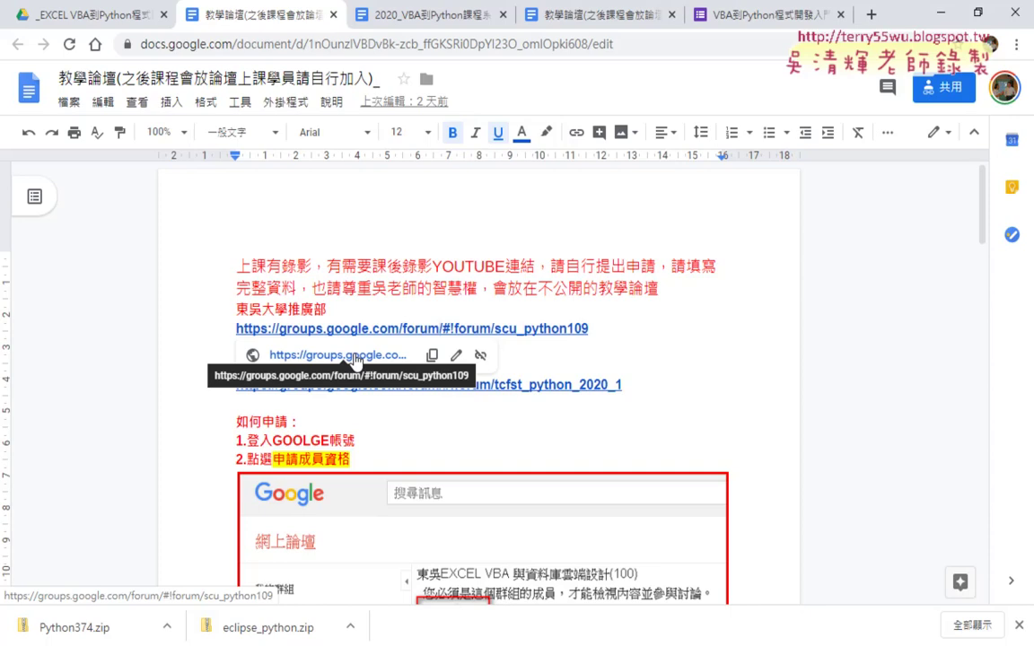
{"action": "left_click", "coordinate": [117, 16]}
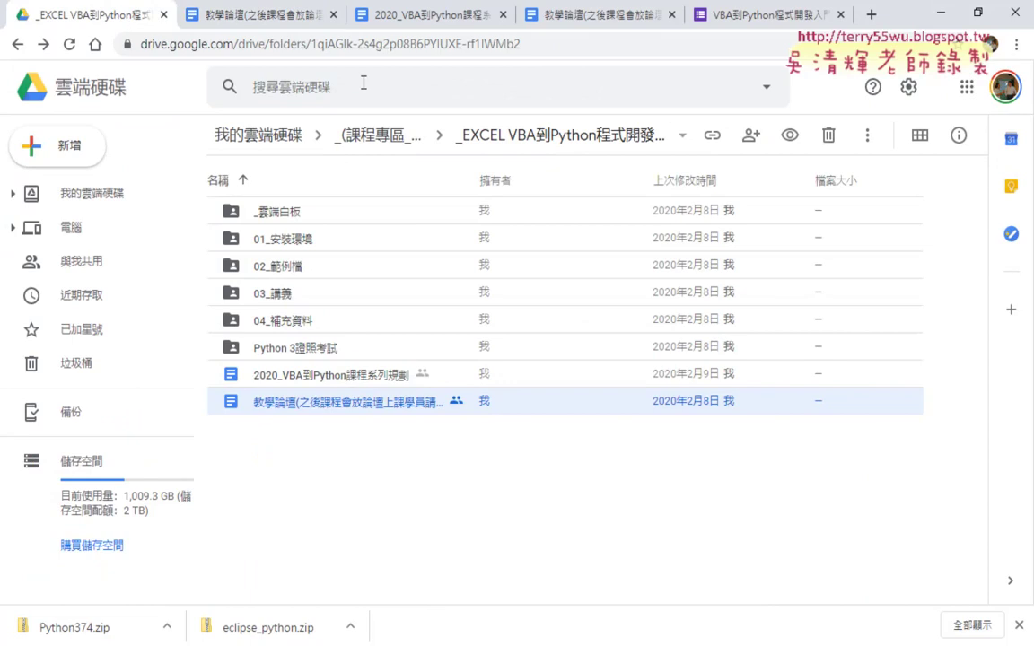
Go to the gg.gg/vba2python2020 short link and open the 教學論壇 document card.
{"action": "left_click", "coordinate": [481, 44]}
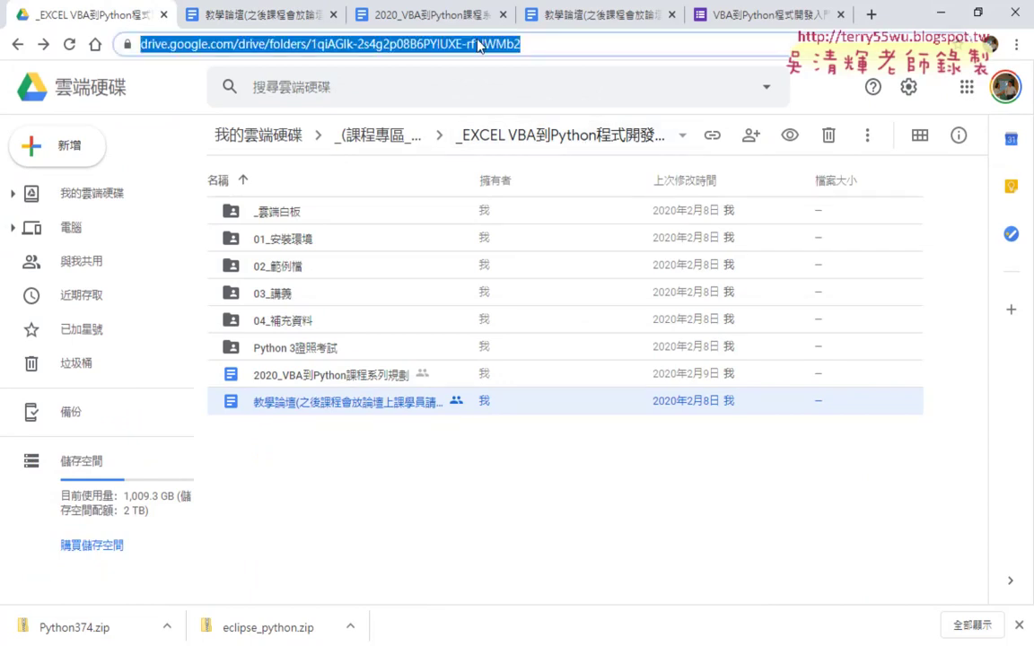
{"action": "type", "text": "g"}
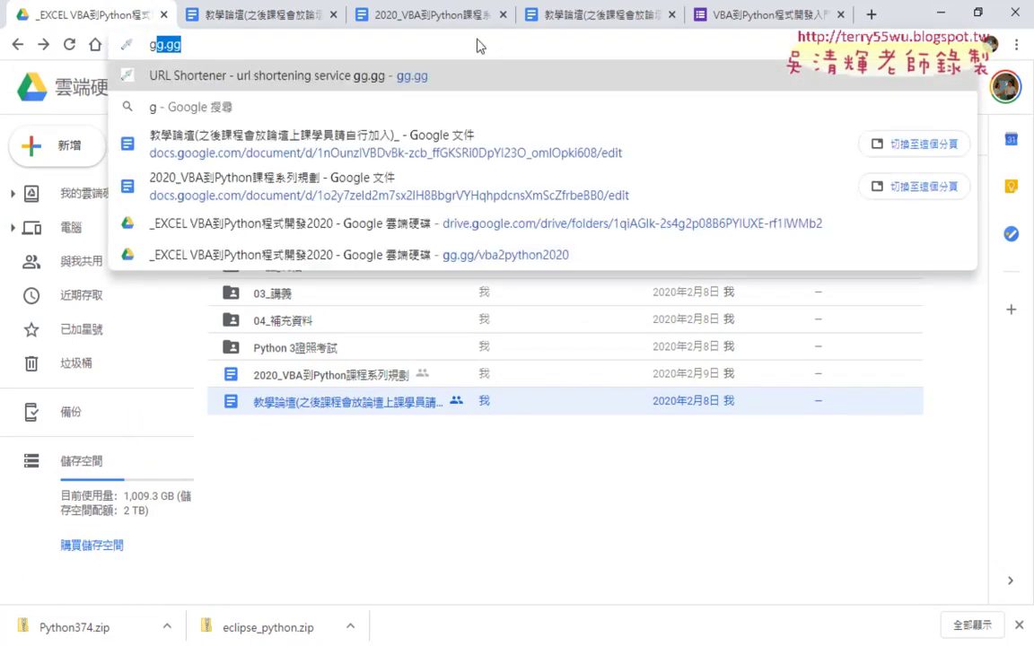
{"action": "type", "text": "g.gg"}
{"action": "type", "text": "/"}
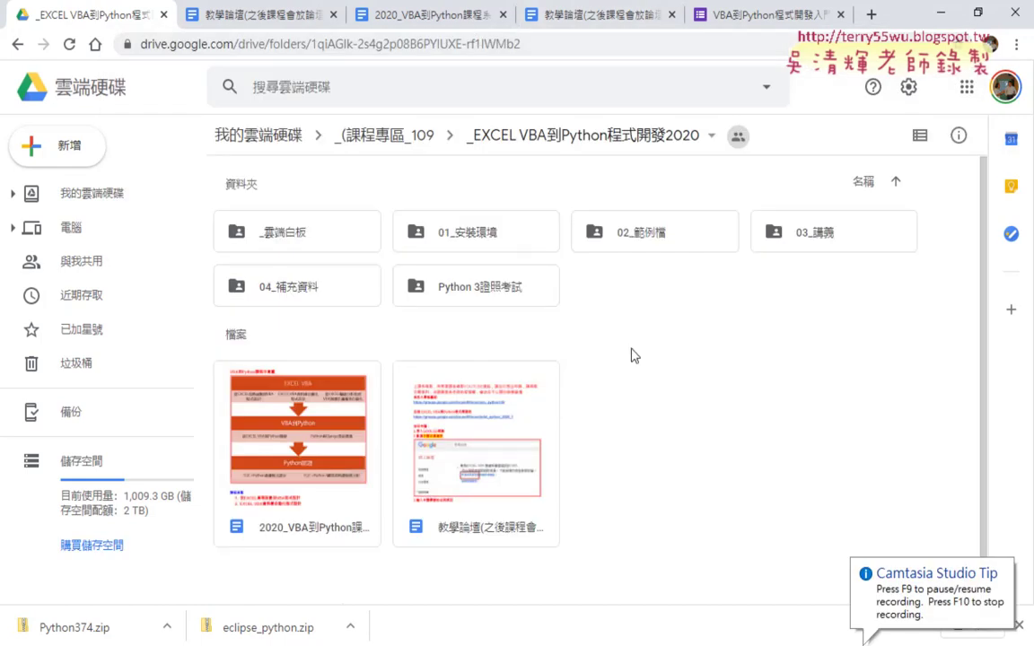
{"action": "double_click", "coordinate": [470, 519]}
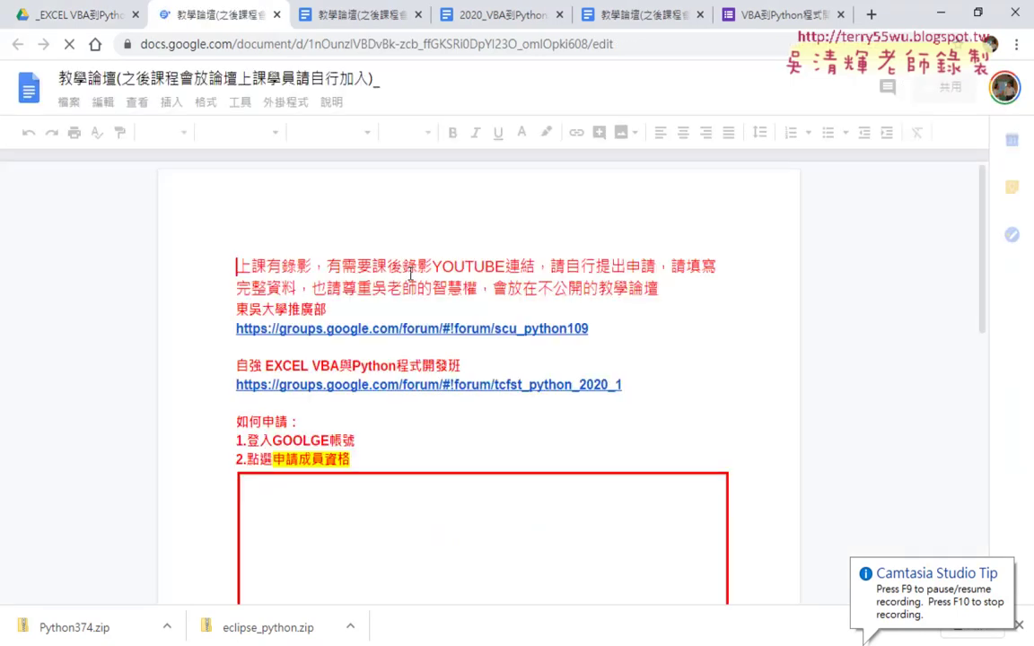
Scroll through the forum document near the scu_python109 link, then close its tab.
{"action": "left_click", "coordinate": [404, 329]}
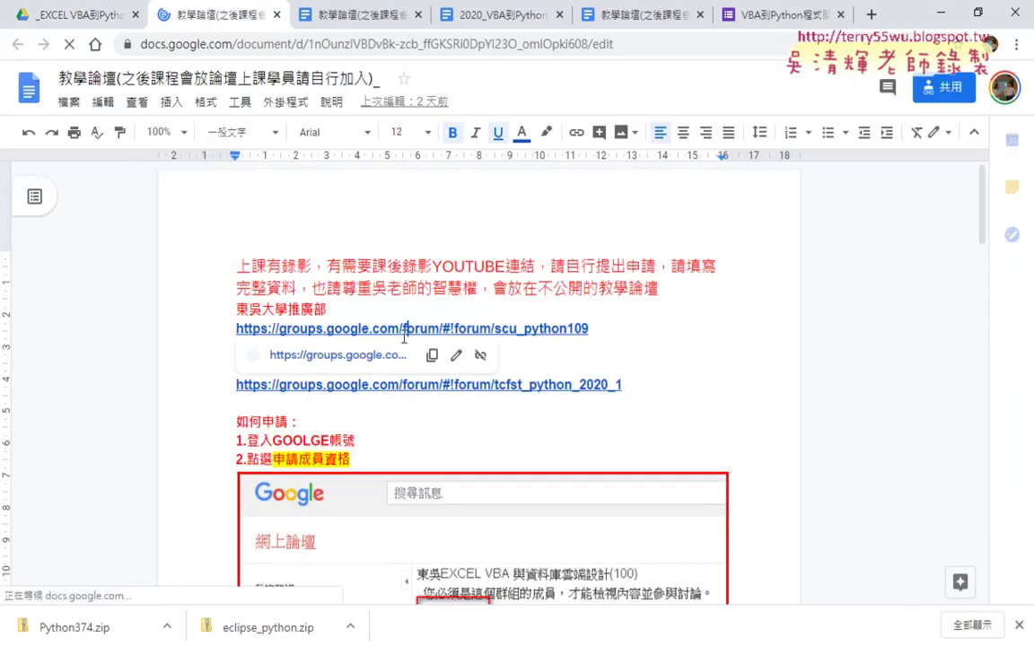
{"action": "scroll", "coordinate": [753, 382], "scroll_direction": "down", "scroll_amount": 5}
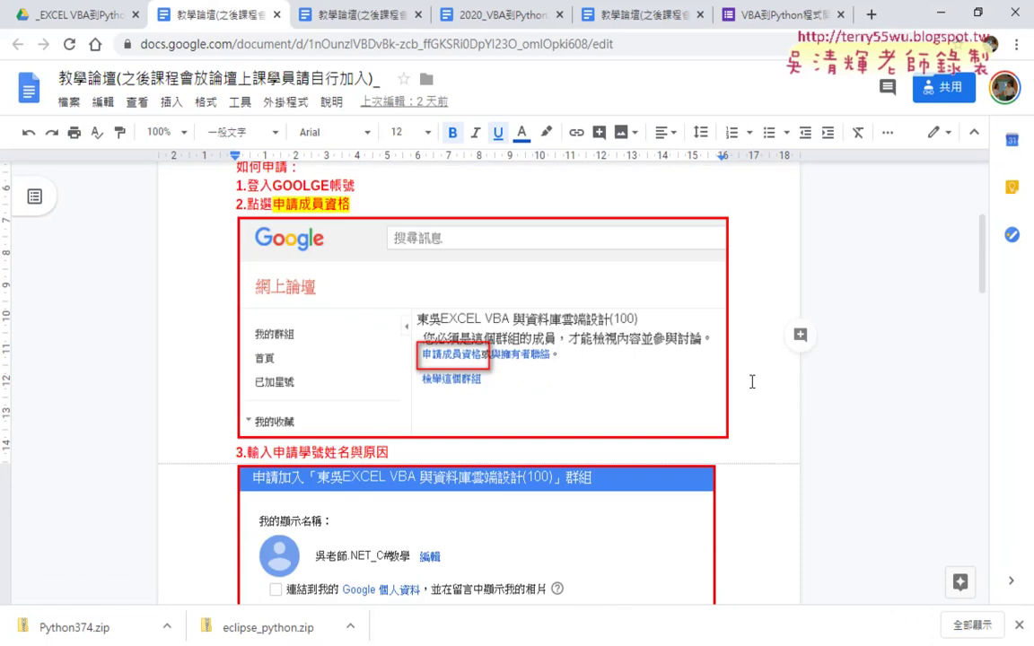
{"action": "scroll", "coordinate": [752, 382], "scroll_direction": "down", "scroll_amount": 3}
{"action": "scroll", "coordinate": [752, 382], "scroll_direction": "up", "scroll_amount": 3}
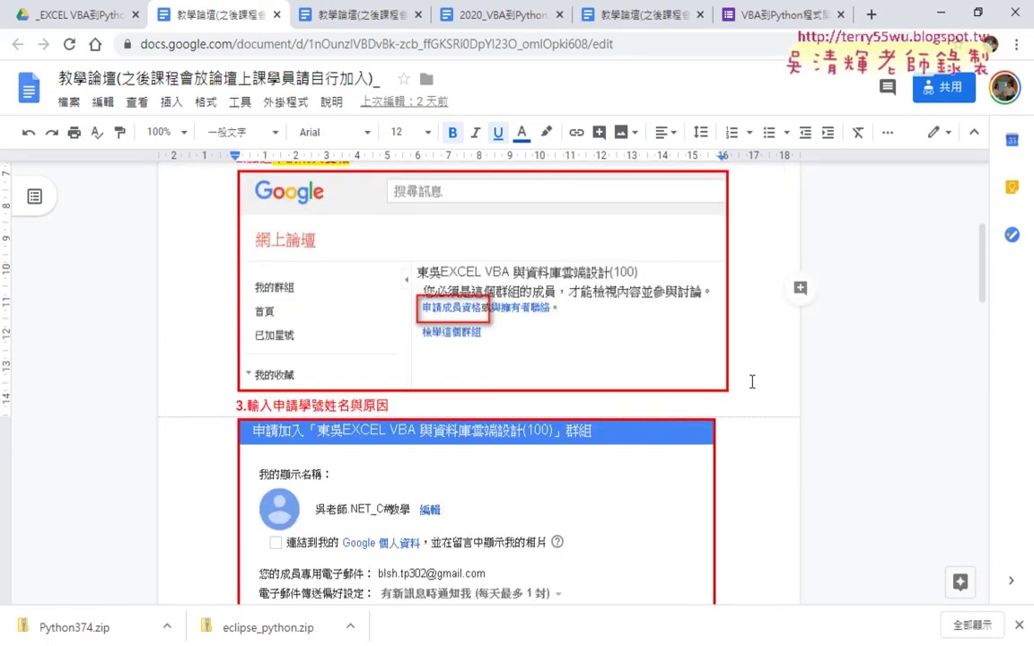
{"action": "scroll", "coordinate": [746, 379], "scroll_direction": "up", "scroll_amount": 5}
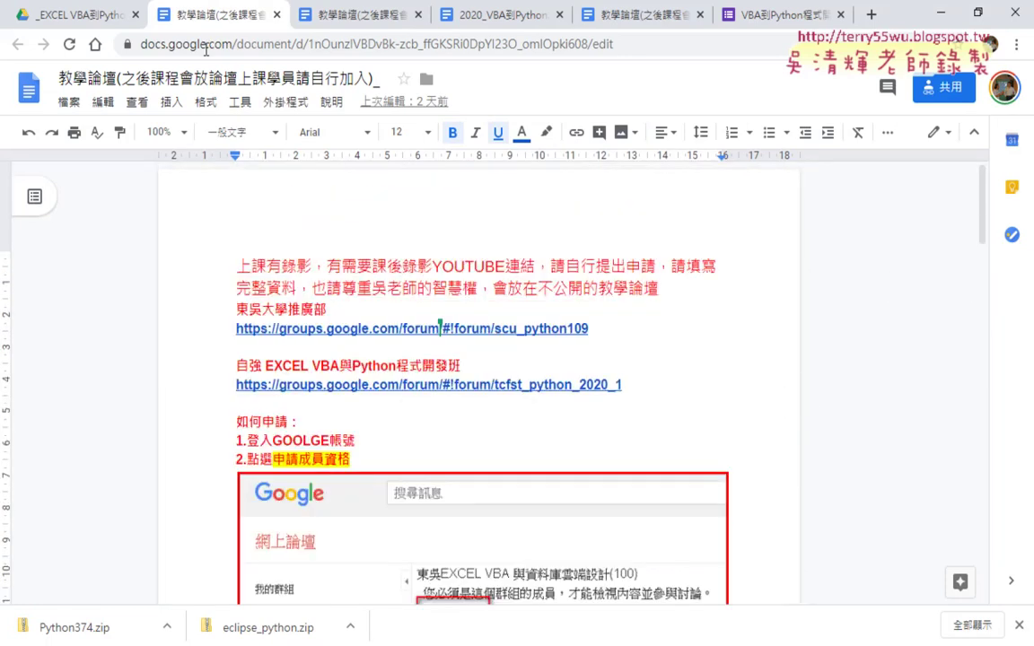
{"action": "left_click", "coordinate": [275, 15]}
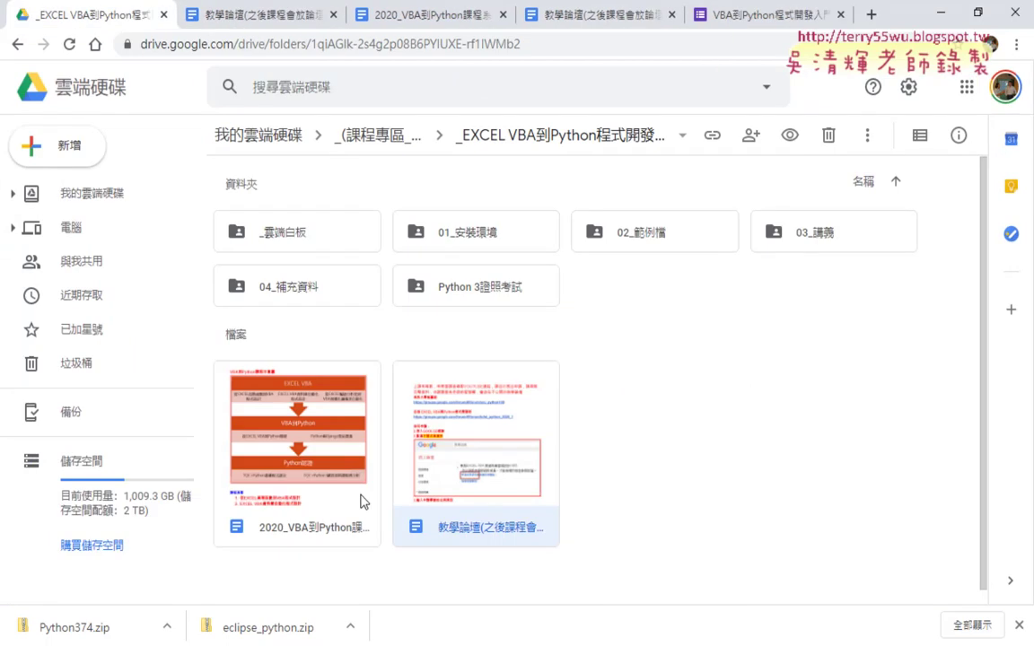
Open 01_安裝環境 then eclipse_python懶人包2019, and bring up the Start menu.
{"action": "left_click", "coordinate": [307, 406]}
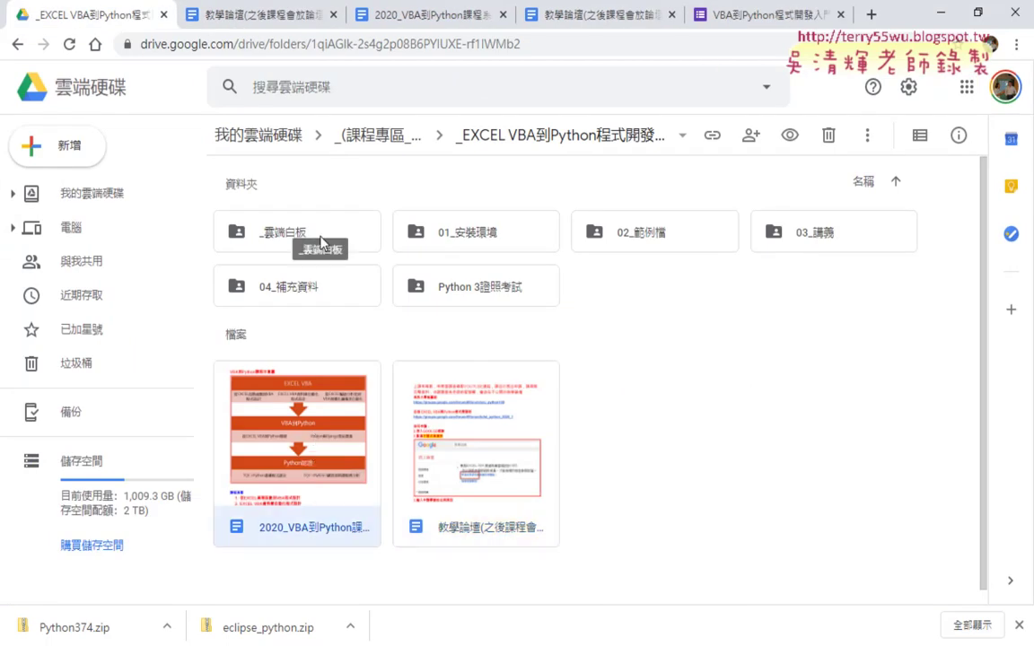
{"action": "left_click", "coordinate": [489, 235]}
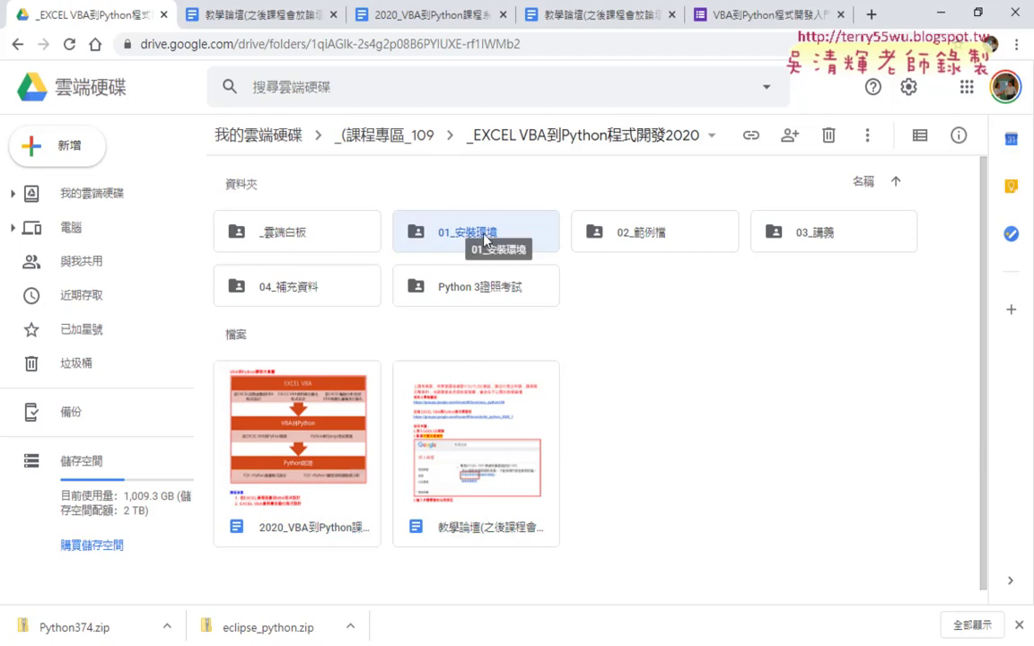
{"action": "double_click", "coordinate": [485, 236]}
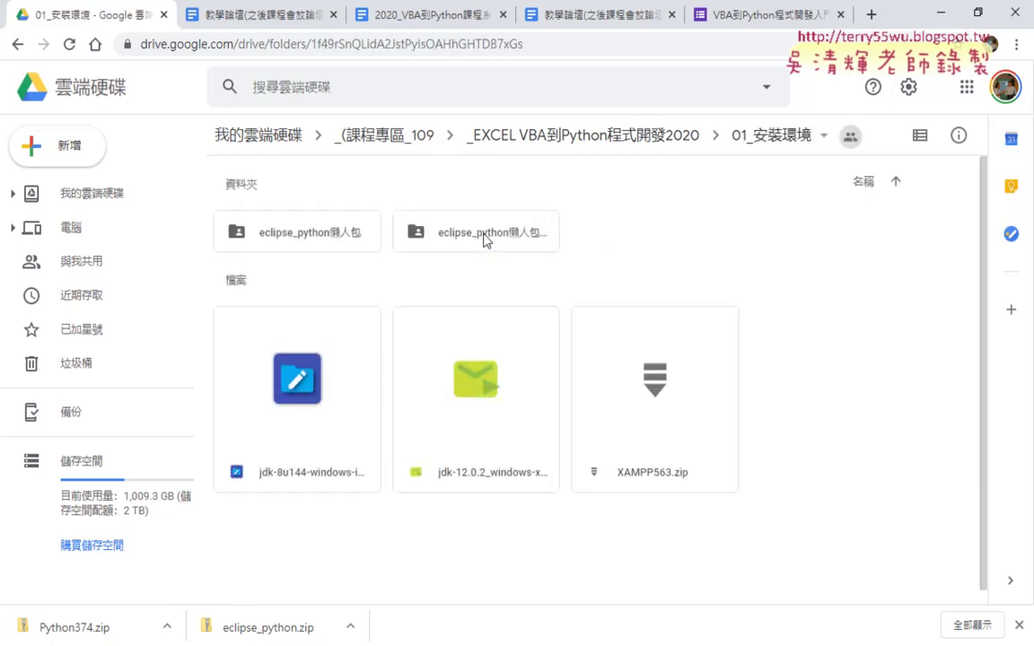
{"action": "double_click", "coordinate": [489, 235]}
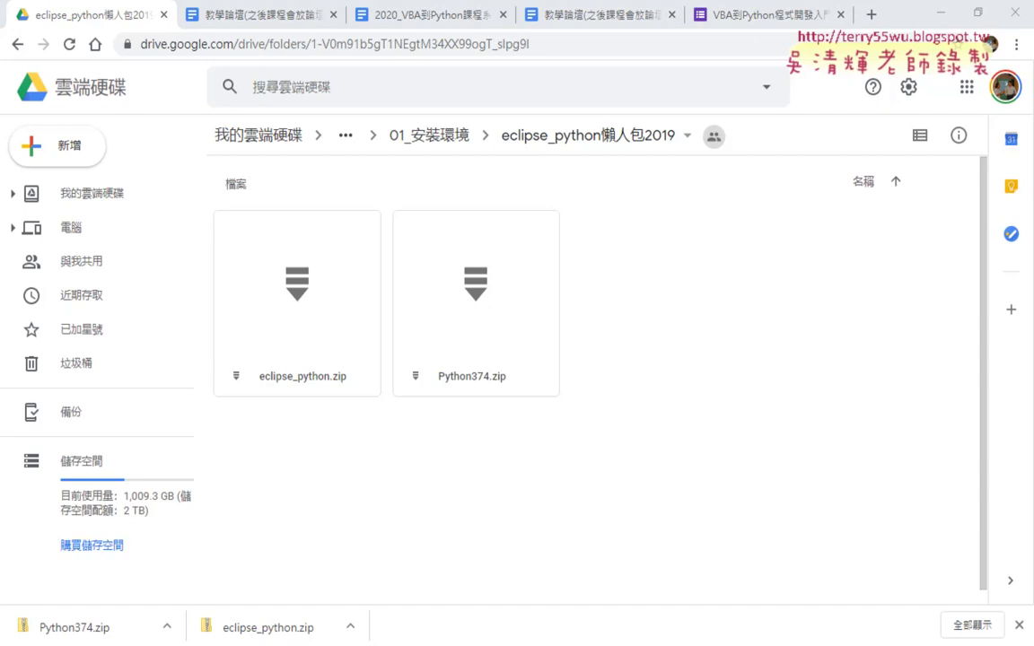
{"action": "key", "text": "super"}
Start Excel 2016 with a blank workbook and enable the 開發人員 ribbon tab via Customize Ribbon.
{"action": "left_click", "coordinate": [117, 465]}
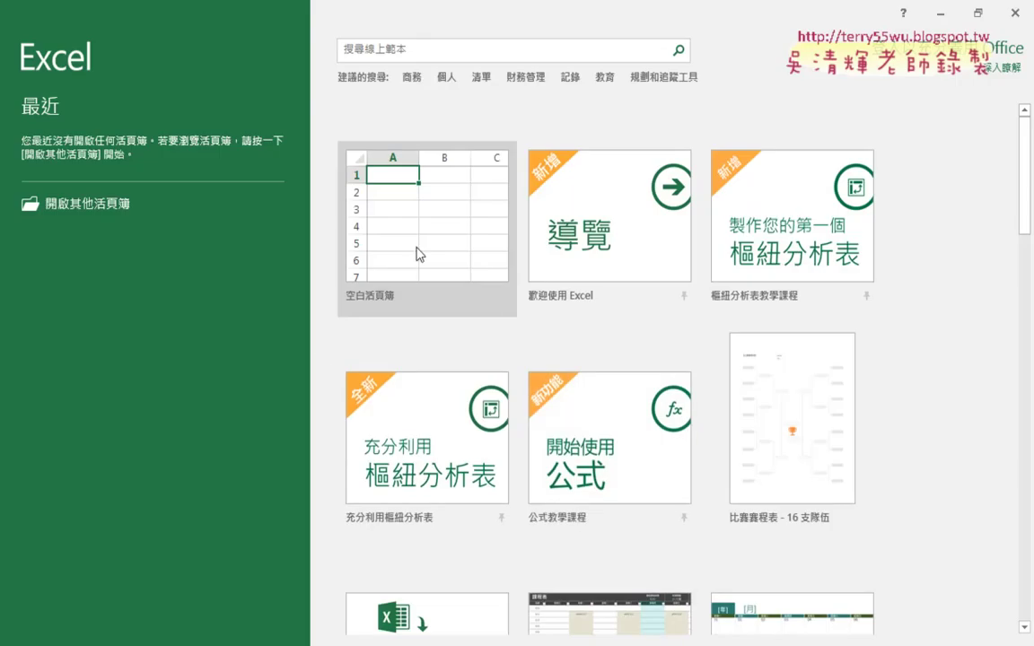
{"action": "left_click", "coordinate": [415, 252]}
{"action": "left_click", "coordinate": [129, 12]}
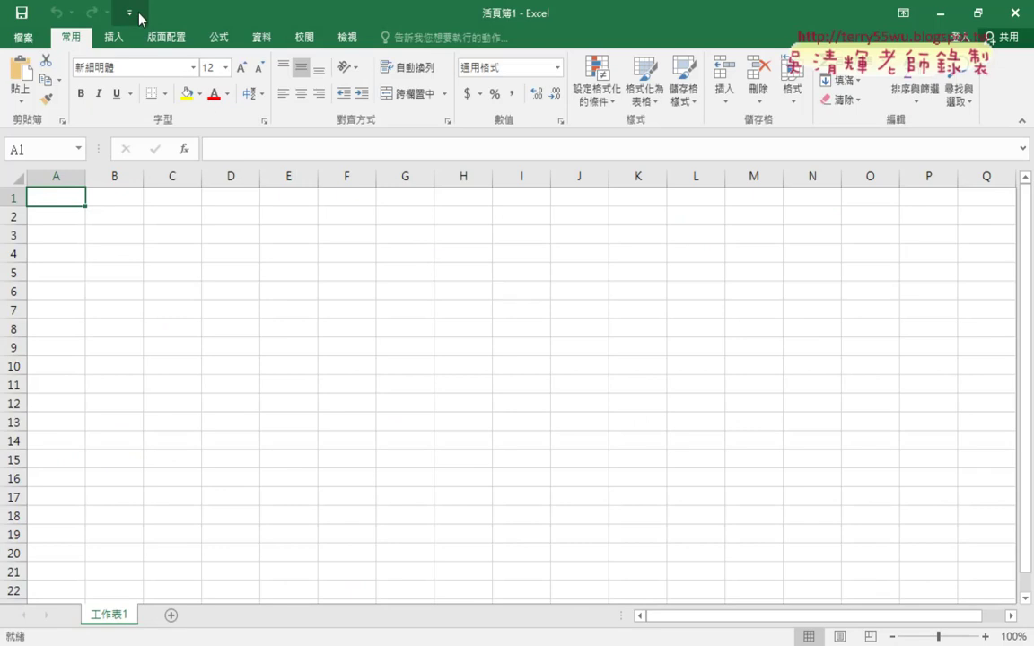
{"action": "left_click", "coordinate": [147, 275]}
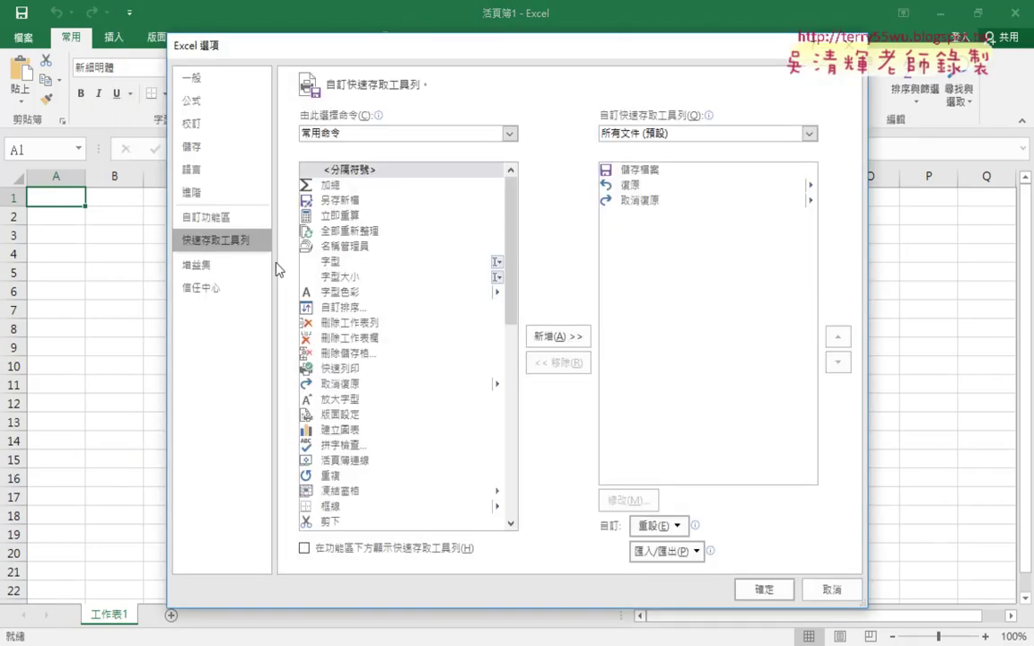
{"action": "left_click", "coordinate": [214, 217]}
{"action": "left_click", "coordinate": [602, 389]}
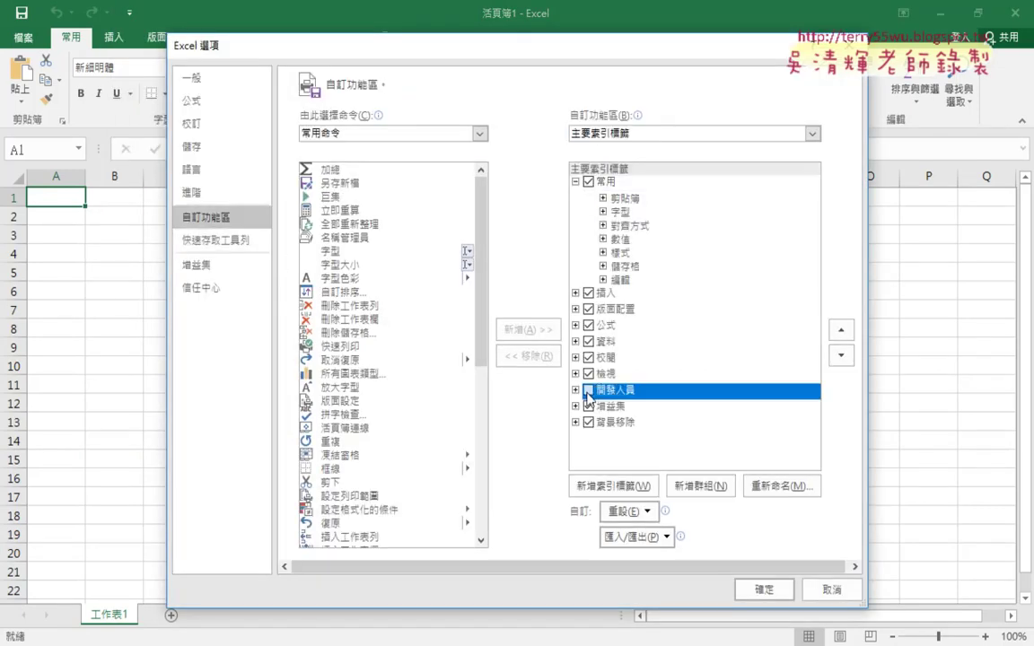
{"action": "left_click", "coordinate": [764, 589]}
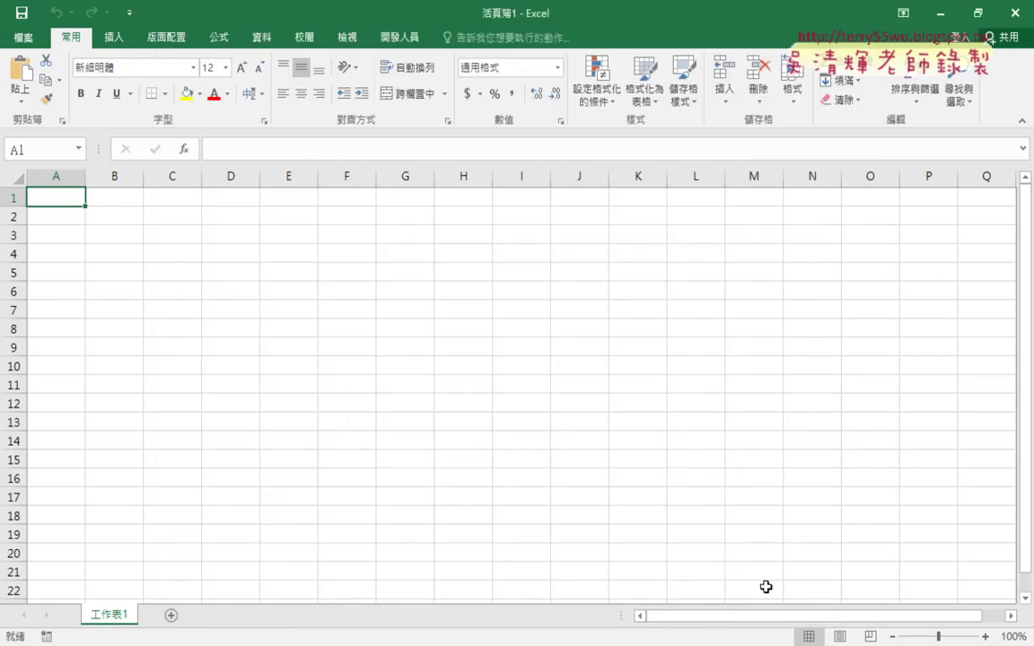
{"action": "left_click", "coordinate": [399, 37]}
Open the VBA editor for 活頁簿1, reposition its window, then hide it with Alt+F11.
{"action": "left_click", "coordinate": [30, 76]}
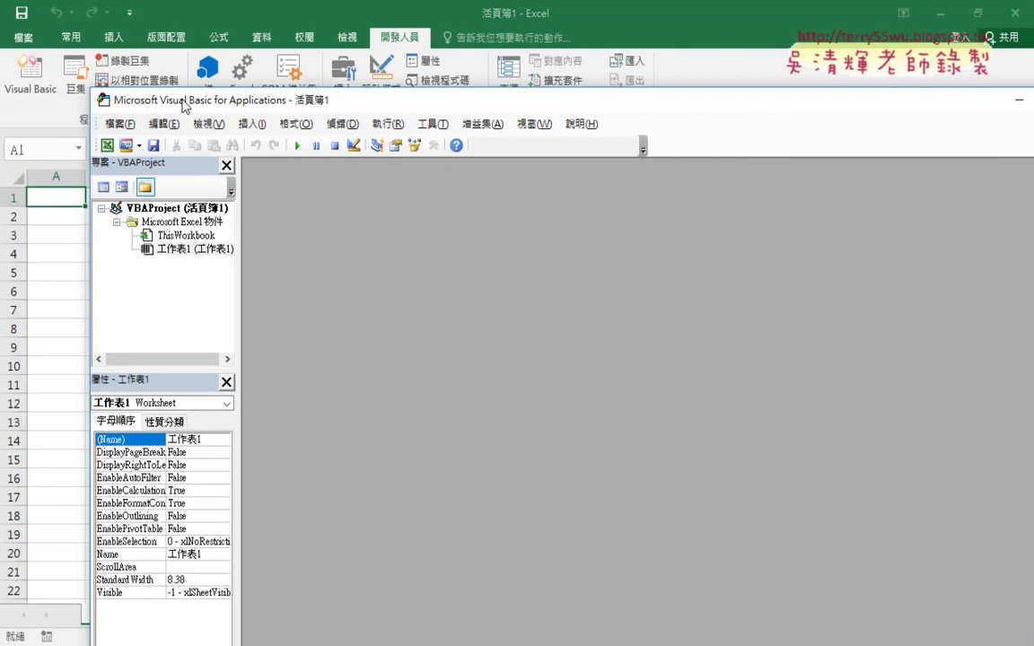
{"action": "mouse_move", "coordinate": [182, 103]}
{"action": "left_mouse_down"}
{"action": "mouse_move", "coordinate": [298, 201]}
{"action": "mouse_move", "coordinate": [157, 58]}
{"action": "left_mouse_up"}
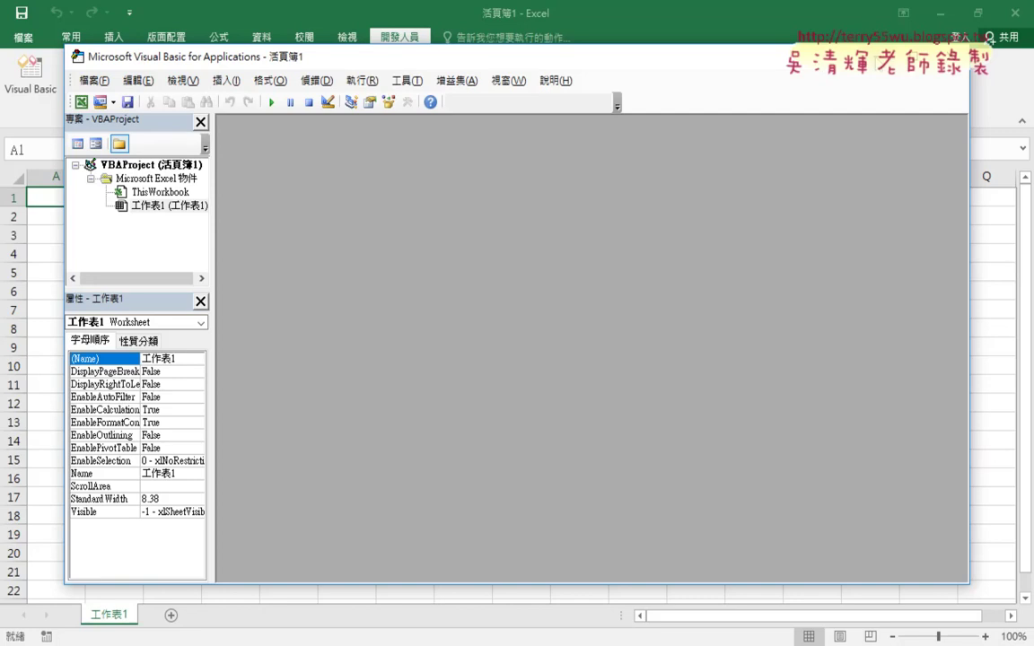
{"action": "key", "text": "alt+F11"}
Minimize Excel, view Python374.zip's context menu in Drive, then go back to 01_安裝環境.
{"action": "left_click", "coordinate": [942, 15]}
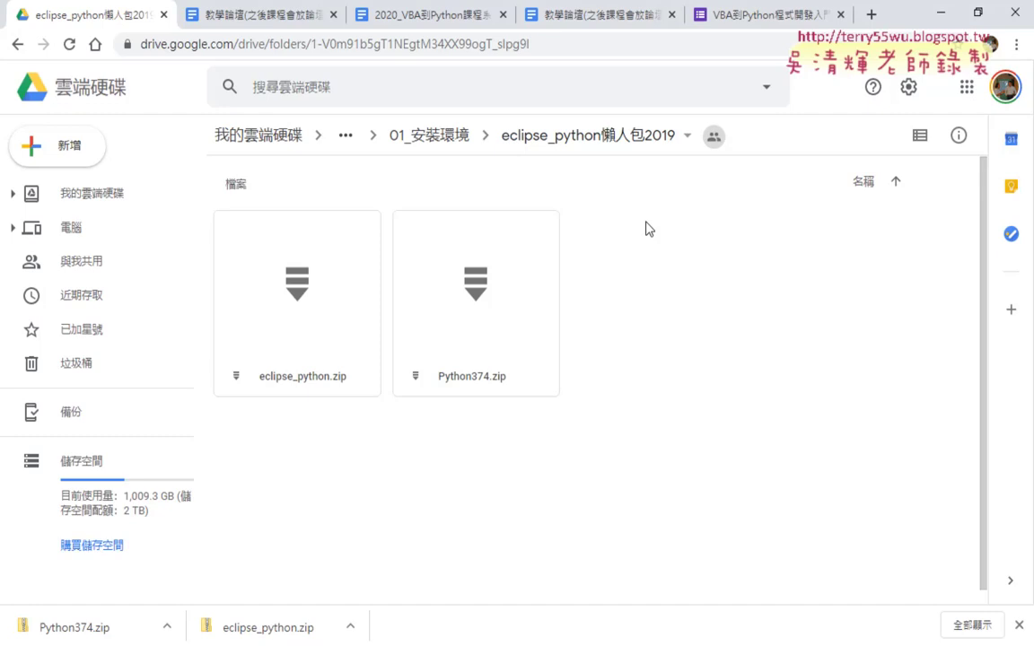
{"action": "left_click", "coordinate": [485, 326]}
{"action": "right_click", "coordinate": [485, 326]}
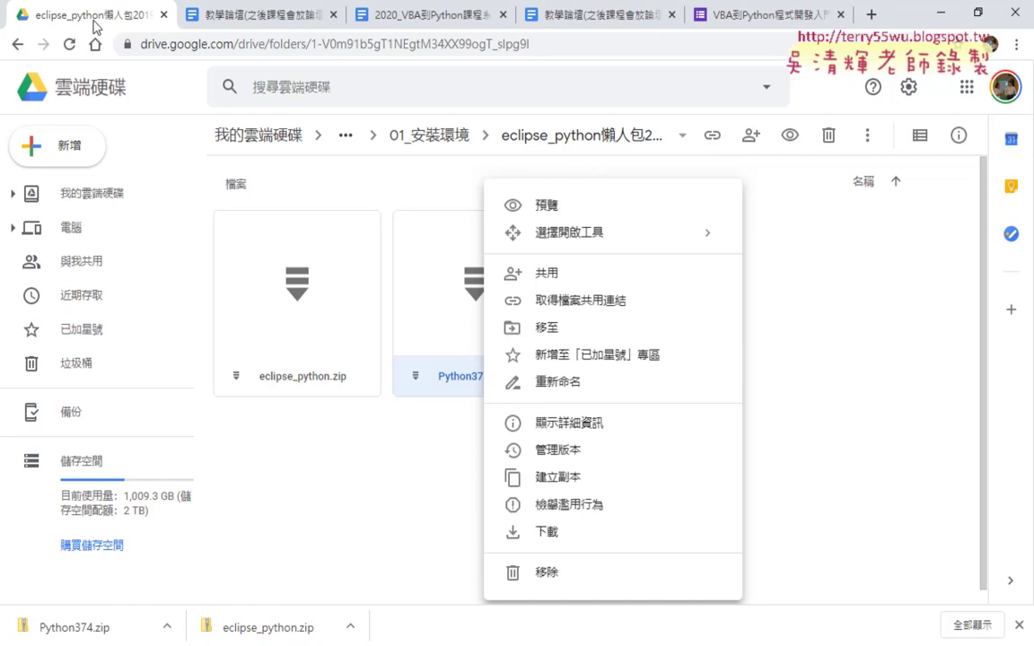
{"action": "left_click", "coordinate": [18, 44]}
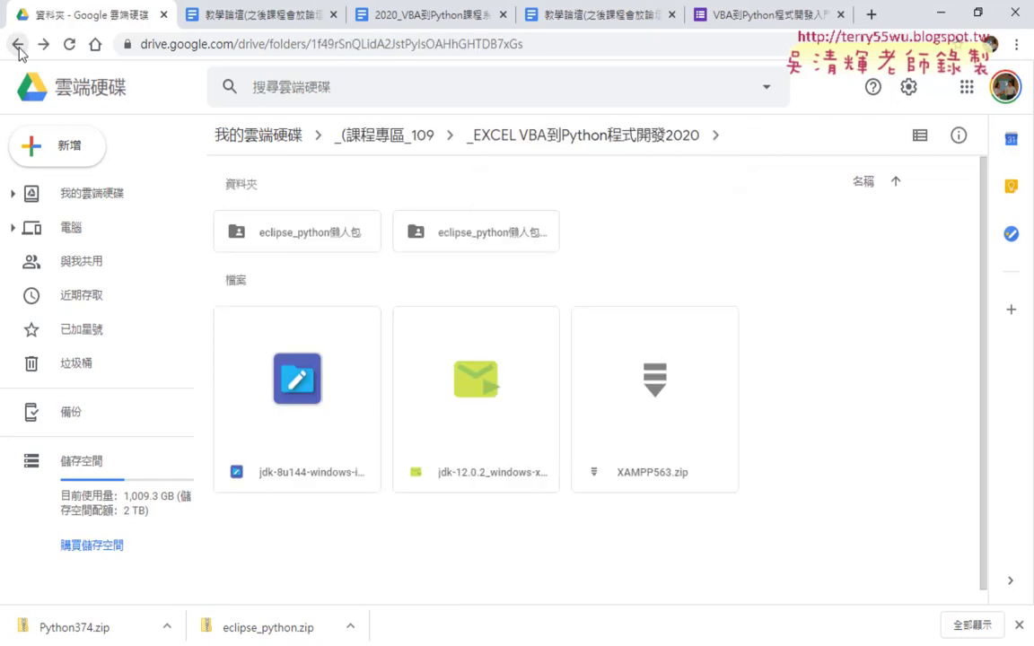
Go up a folder, enter _雲端白板, and open the 01建置Python開發環境與程式測試 document.
{"action": "left_click", "coordinate": [18, 44]}
{"action": "double_click", "coordinate": [272, 235]}
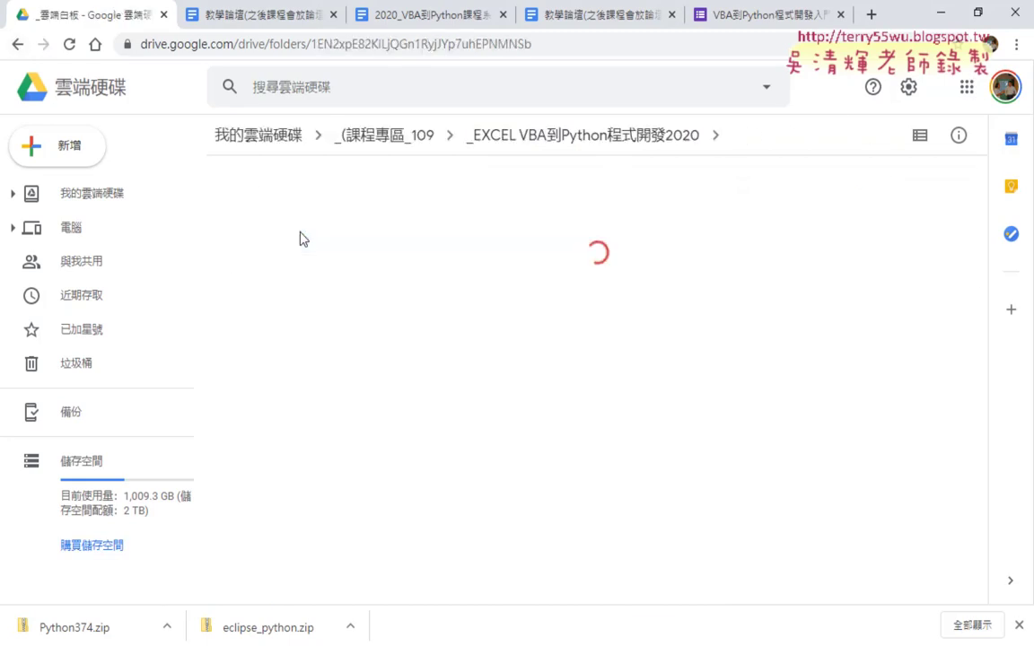
{"action": "scroll", "coordinate": [583, 332], "scroll_direction": "down", "scroll_amount": 2}
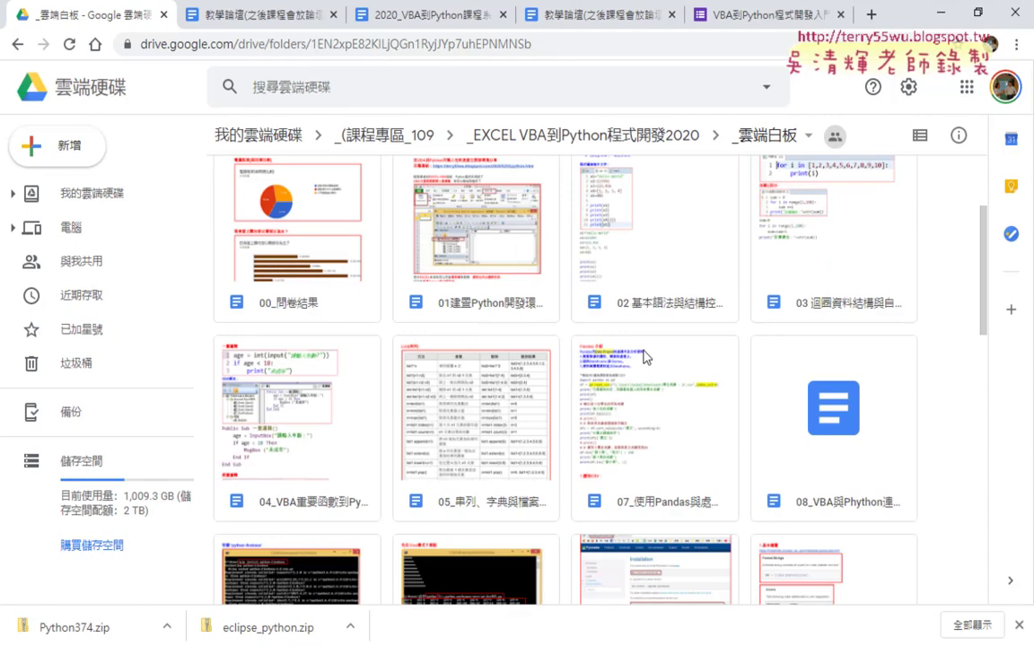
{"action": "left_click", "coordinate": [490, 280]}
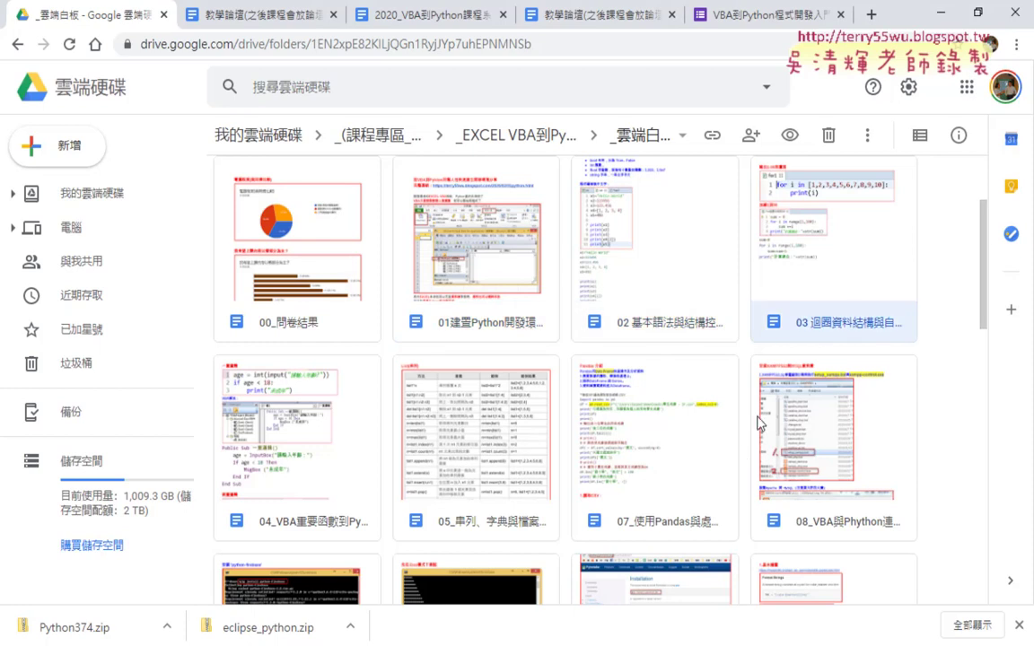
{"action": "double_click", "coordinate": [448, 243]}
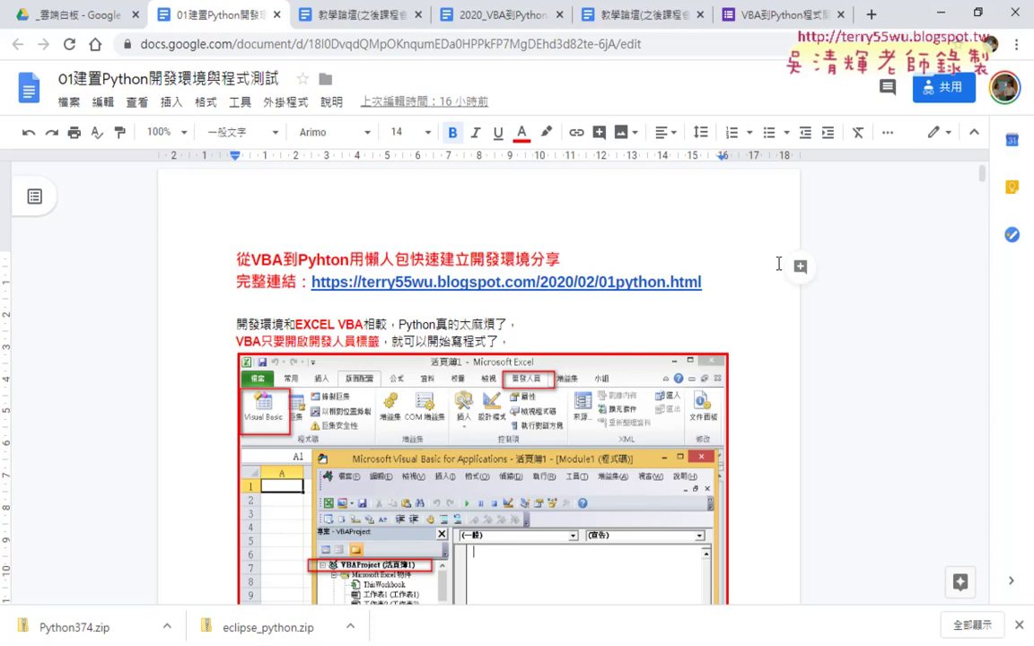
Open the guide's linked blog post in a new tab, read it, then close it.
{"action": "left_click", "coordinate": [500, 284]}
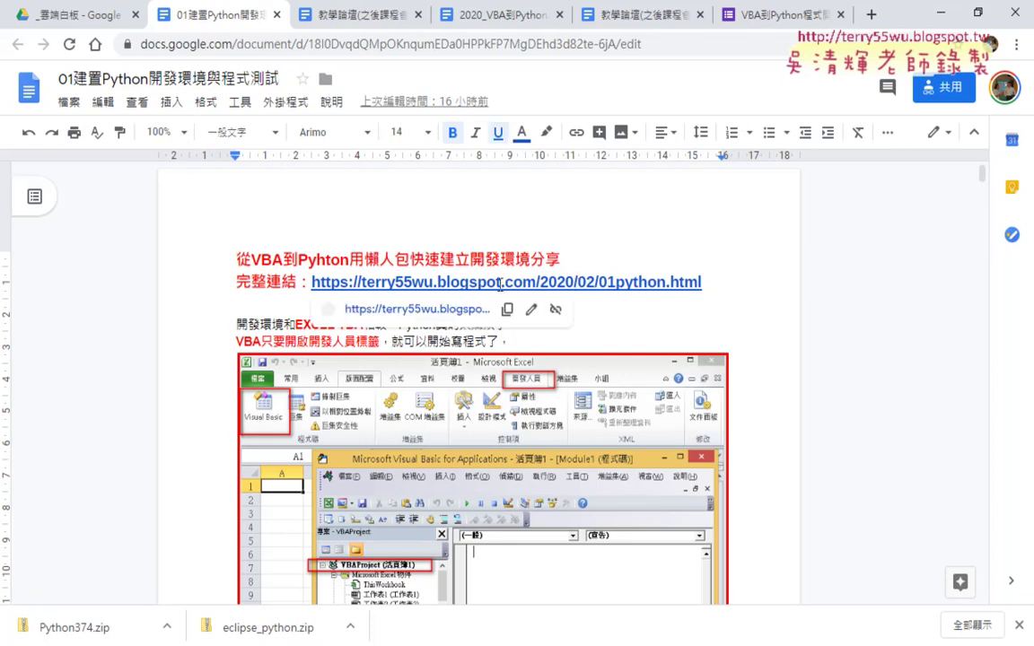
{"action": "left_click", "coordinate": [408, 311]}
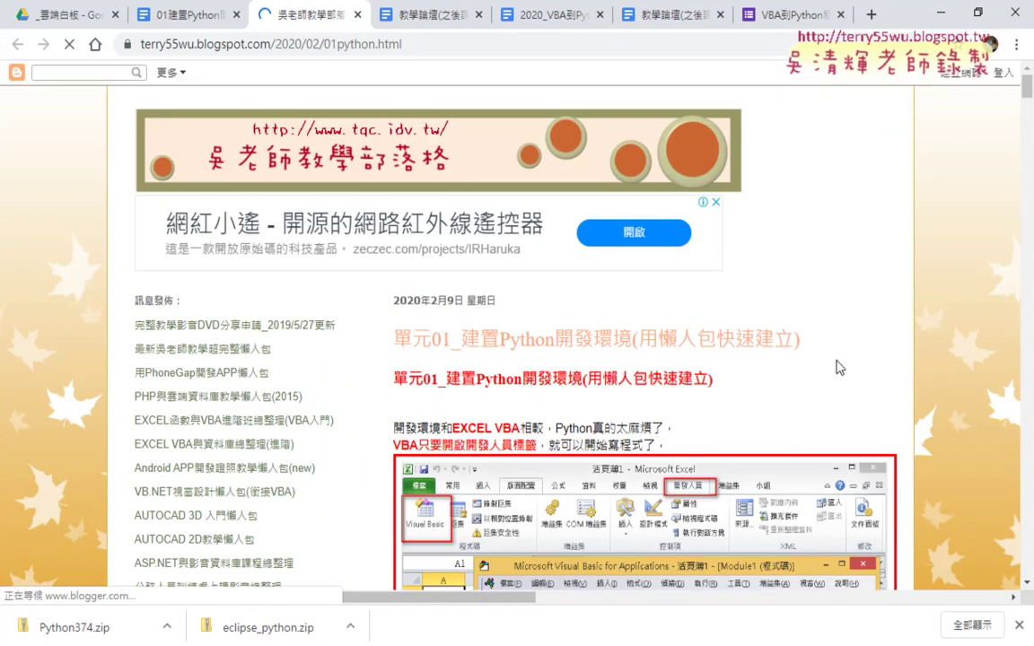
{"action": "scroll", "coordinate": [839, 367], "scroll_direction": "down", "scroll_amount": 2}
{"action": "left_click_drag", "start_coordinate": [716, 294], "coordinate": [378, 303]}
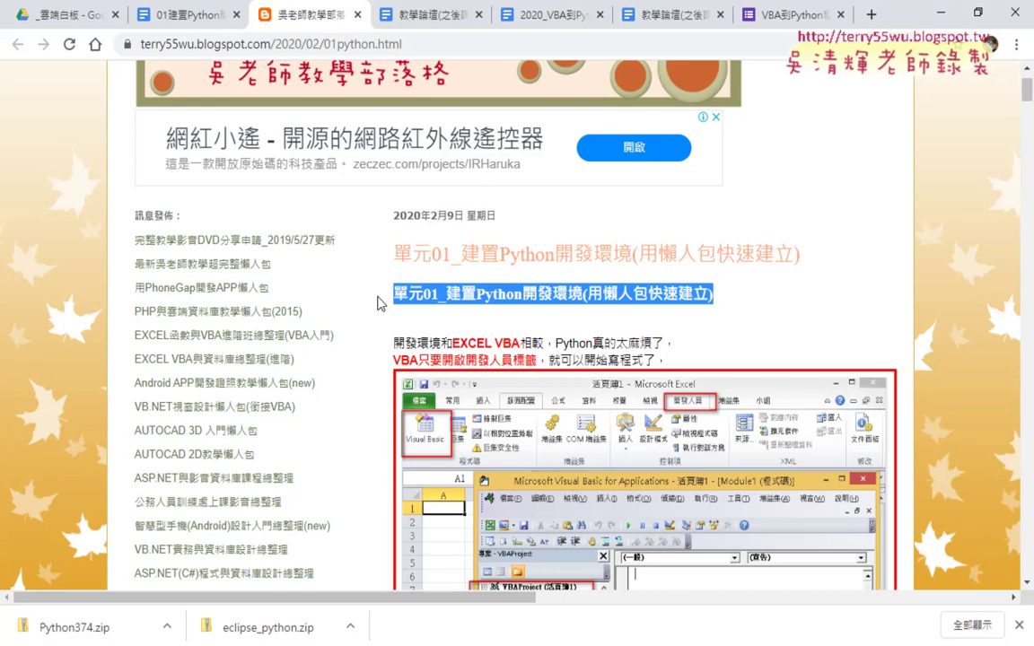
{"action": "middle_click", "coordinate": [318, 9]}
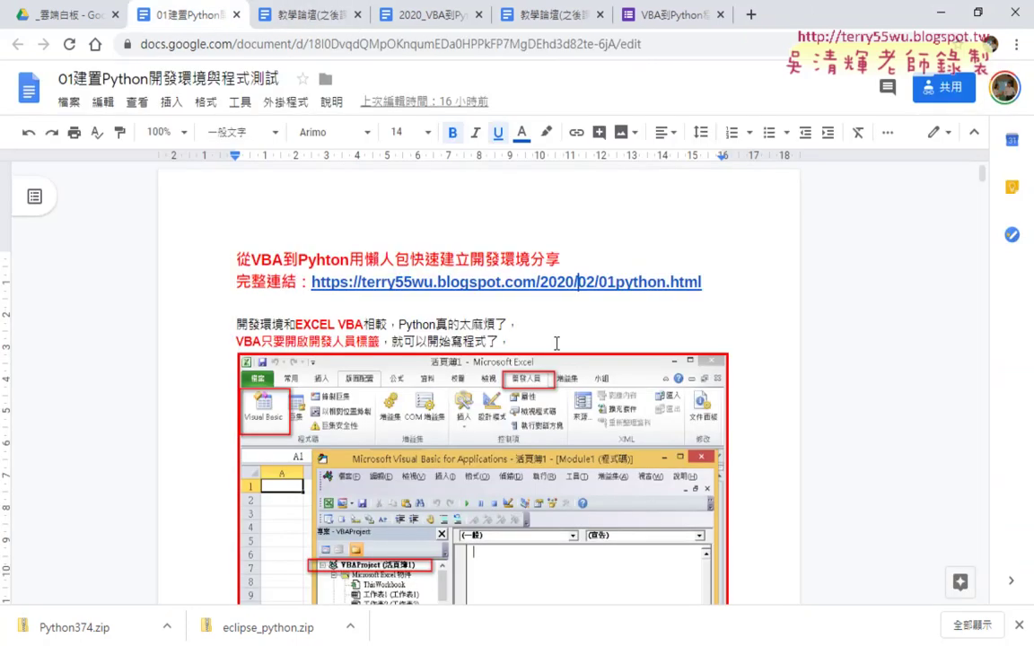
Scroll the guide, select the word EXCEL, and bring the Visual Basic editor forward.
{"action": "scroll", "coordinate": [752, 377], "scroll_direction": "down", "scroll_amount": 3}
{"action": "scroll", "coordinate": [752, 377], "scroll_direction": "down", "scroll_amount": 4}
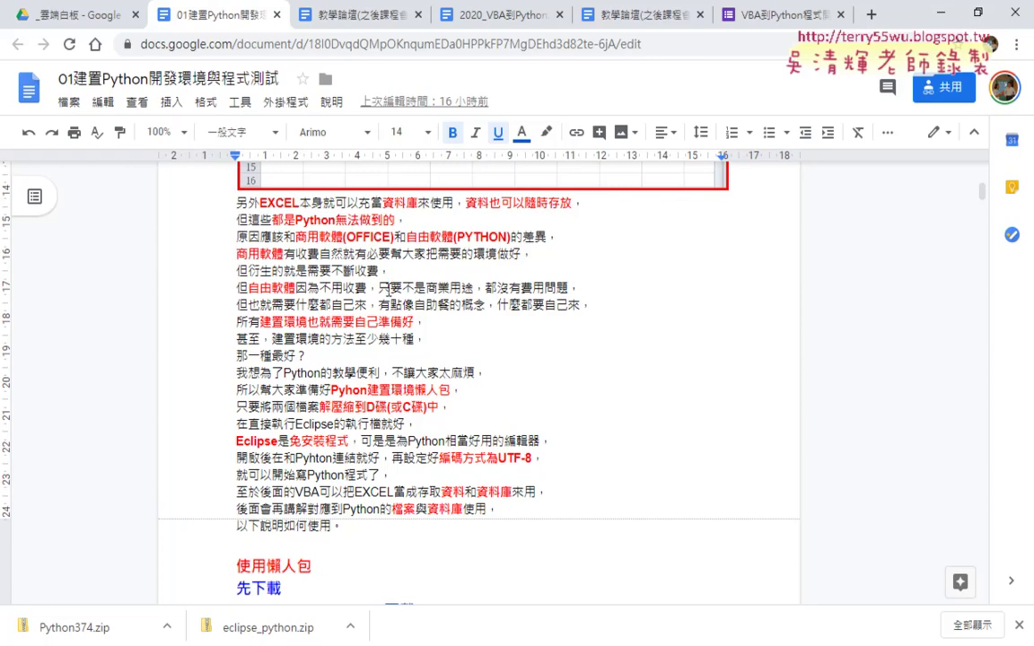
{"action": "left_click_drag", "start_coordinate": [261, 204], "coordinate": [296, 203]}
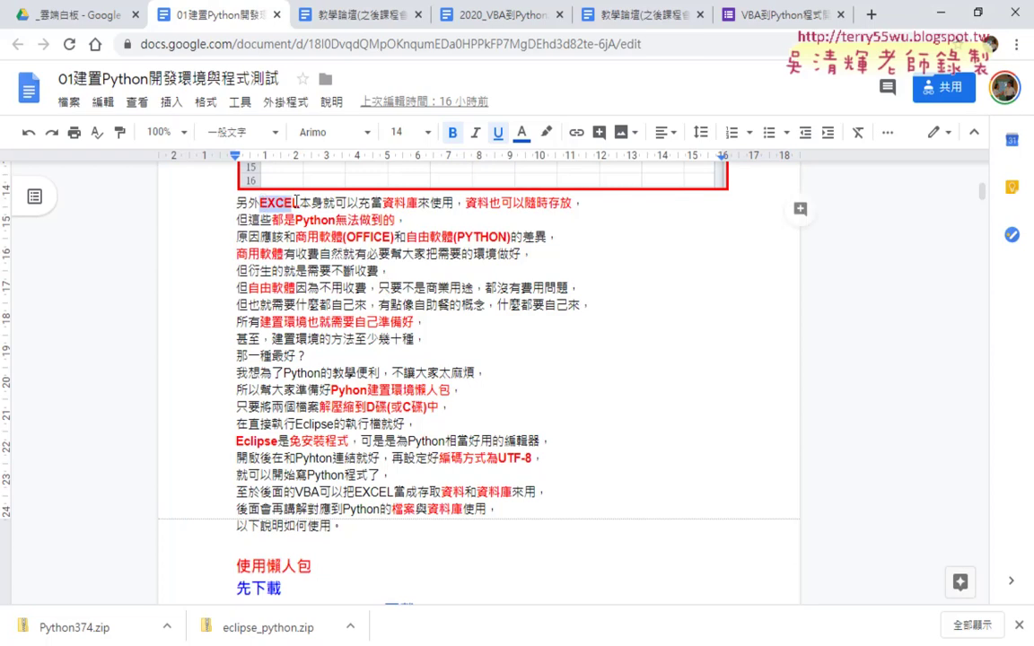
{"action": "left_click", "coordinate": [323, 552]}
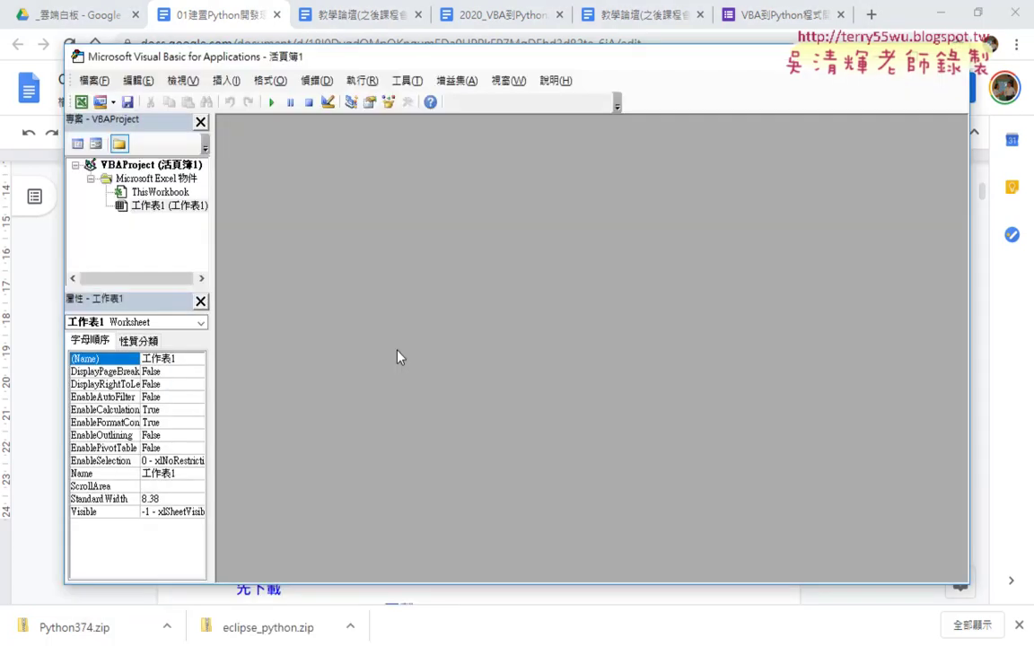
Insert a new Module1 under 工作表1 via 插入 > 模組 and maximize its code window.
{"action": "left_click", "coordinate": [165, 206]}
{"action": "right_click", "coordinate": [166, 206]}
{"action": "mouse_move", "coordinate": [193, 276]}
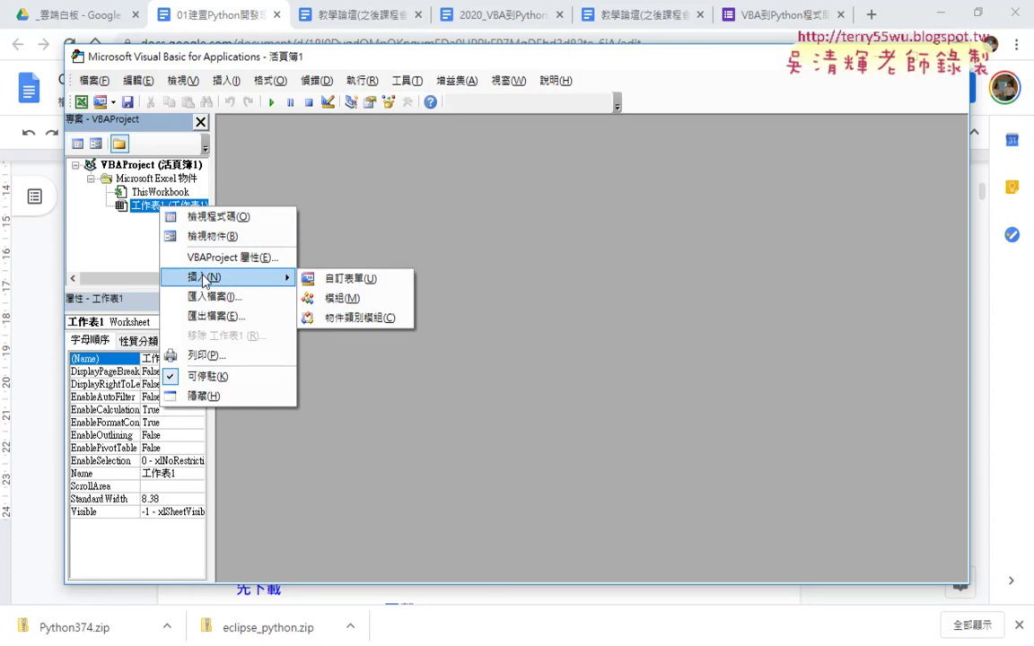
{"action": "left_click", "coordinate": [332, 297]}
{"action": "double_click", "coordinate": [378, 156]}
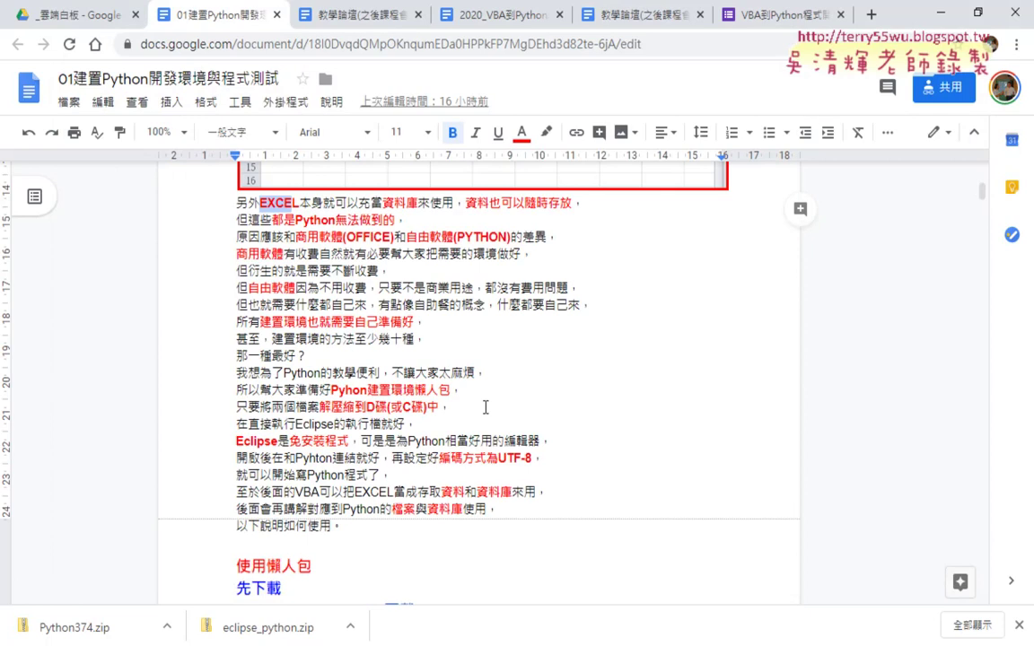
Check the targets of the eclipse_python.zip and Python37-32.zip download links in the guide.
{"action": "scroll", "coordinate": [481, 413], "scroll_direction": "down", "scroll_amount": 5}
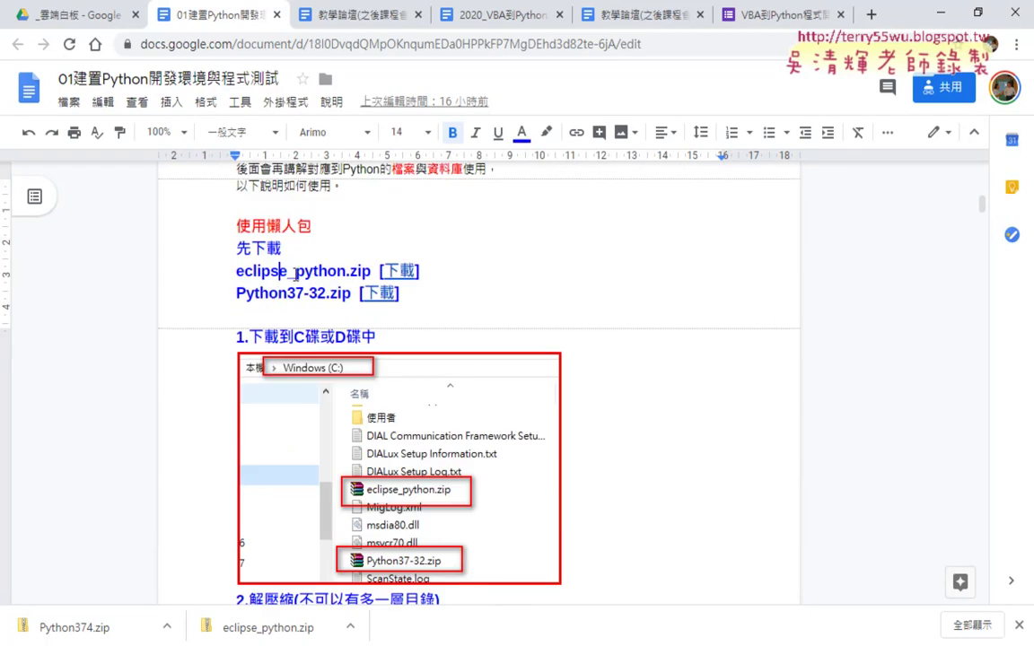
{"action": "left_click", "coordinate": [400, 270]}
{"action": "left_click", "coordinate": [377, 293]}
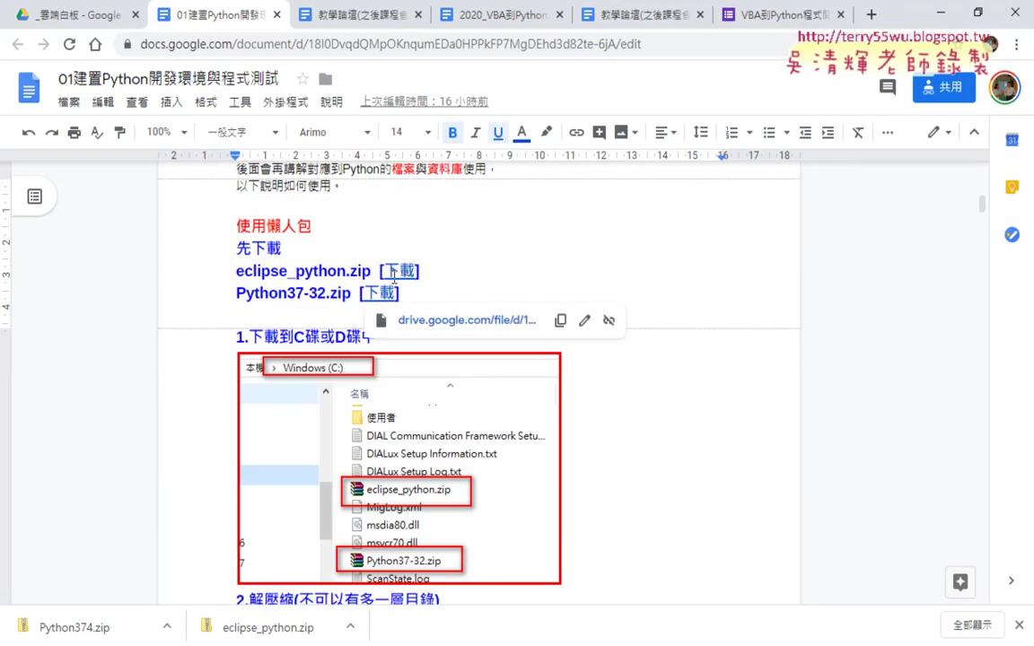
{"action": "left_click", "coordinate": [90, 16]}
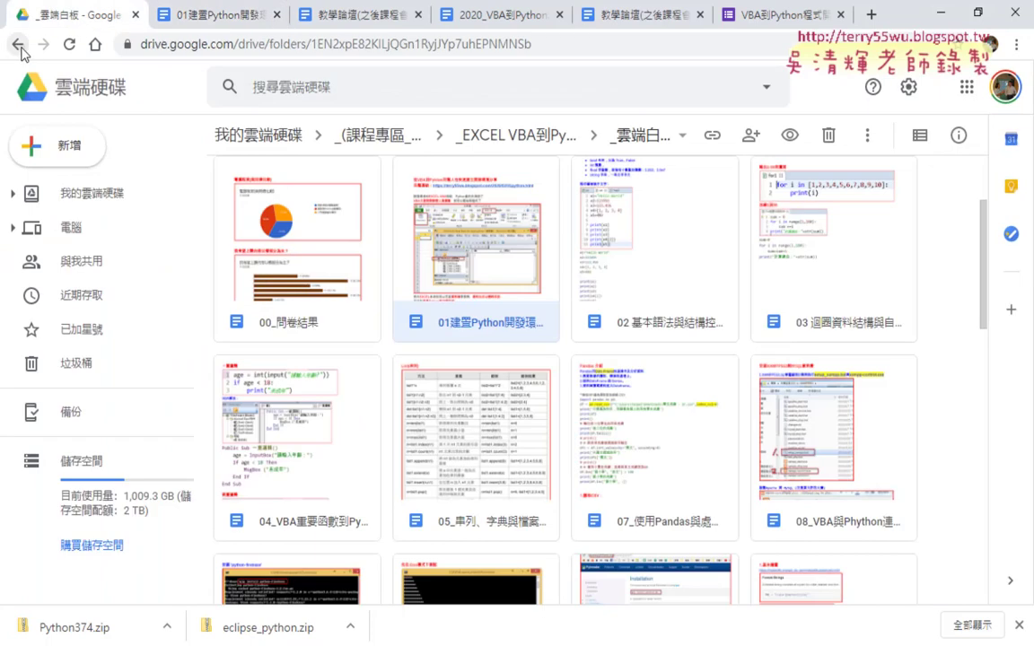
Navigate to 01_安裝環境 > eclipse_python懶人包2019 and preview Python374.zip.
{"action": "left_click", "coordinate": [18, 45]}
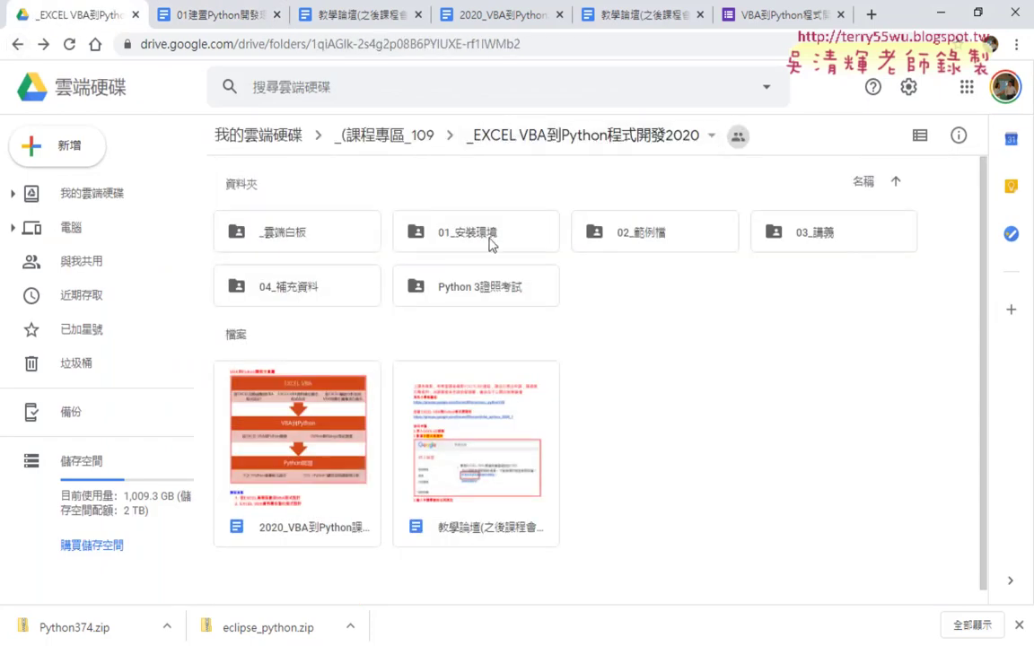
{"action": "double_click", "coordinate": [444, 222]}
{"action": "left_click", "coordinate": [489, 241]}
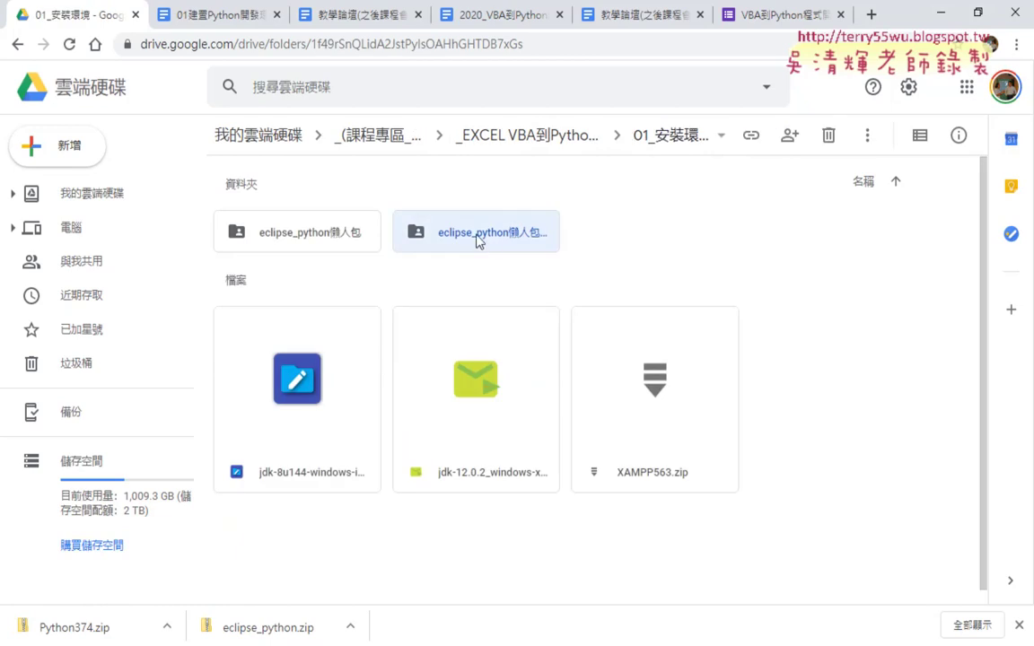
{"action": "double_click", "coordinate": [509, 238]}
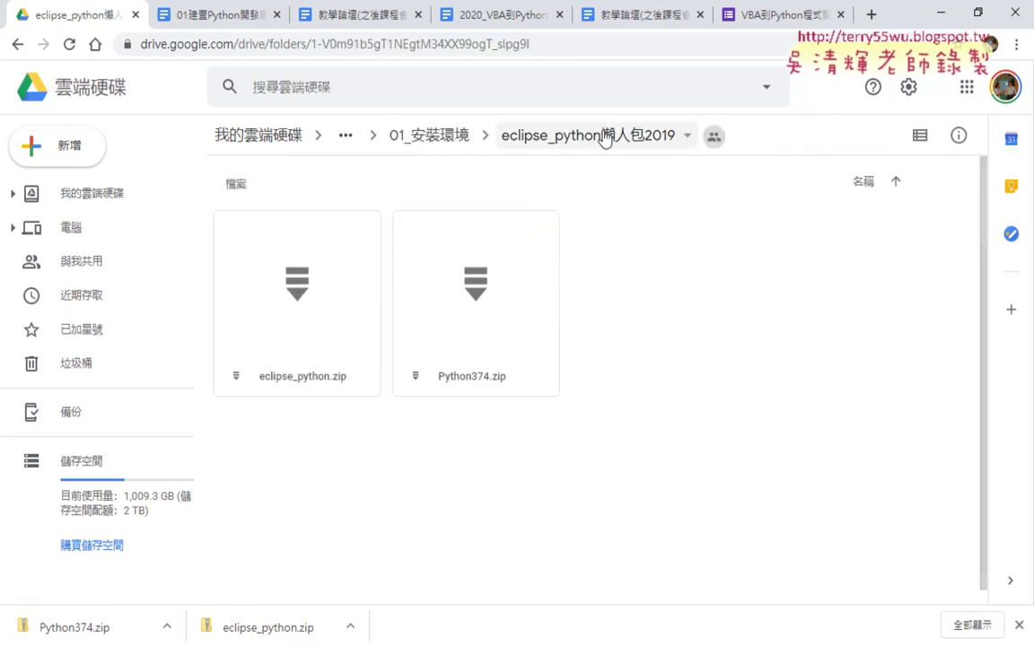
{"action": "left_click", "coordinate": [462, 302]}
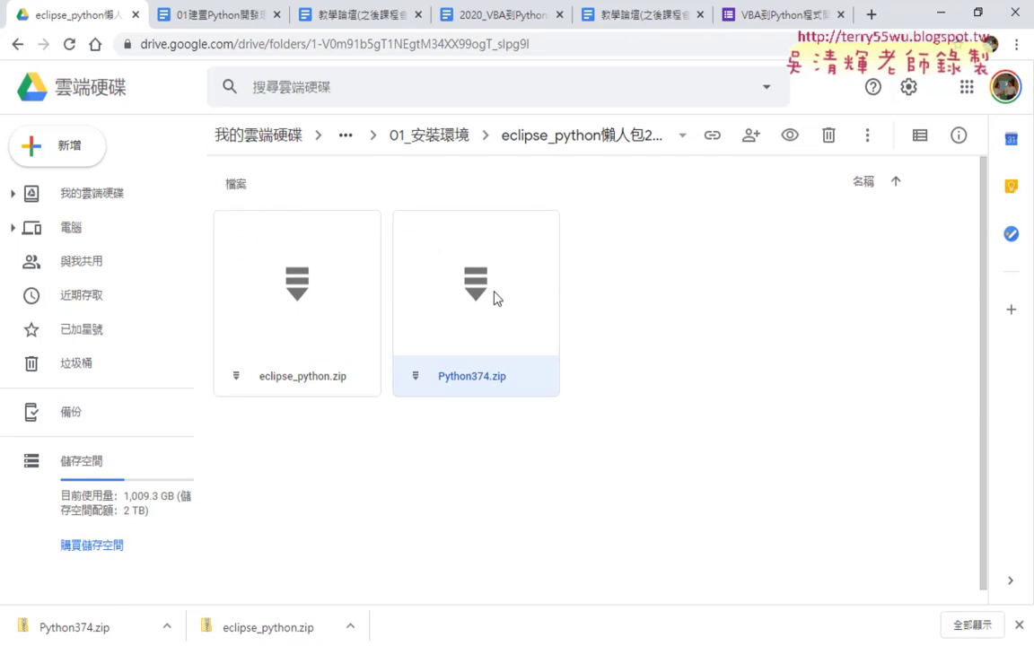
{"action": "right_click", "coordinate": [494, 296]}
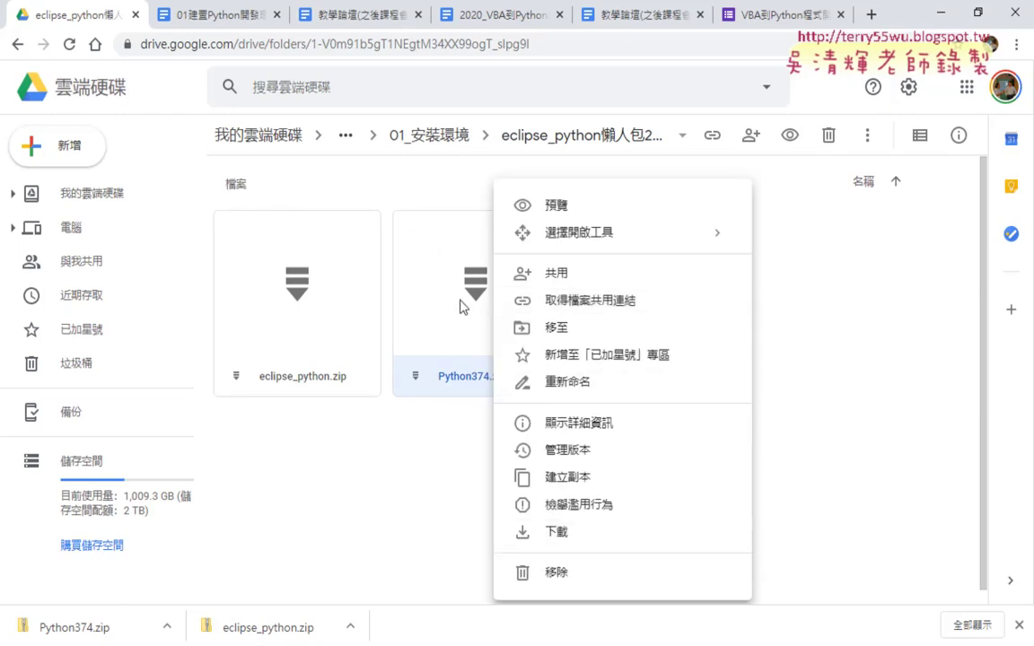
{"action": "double_click", "coordinate": [459, 362]}
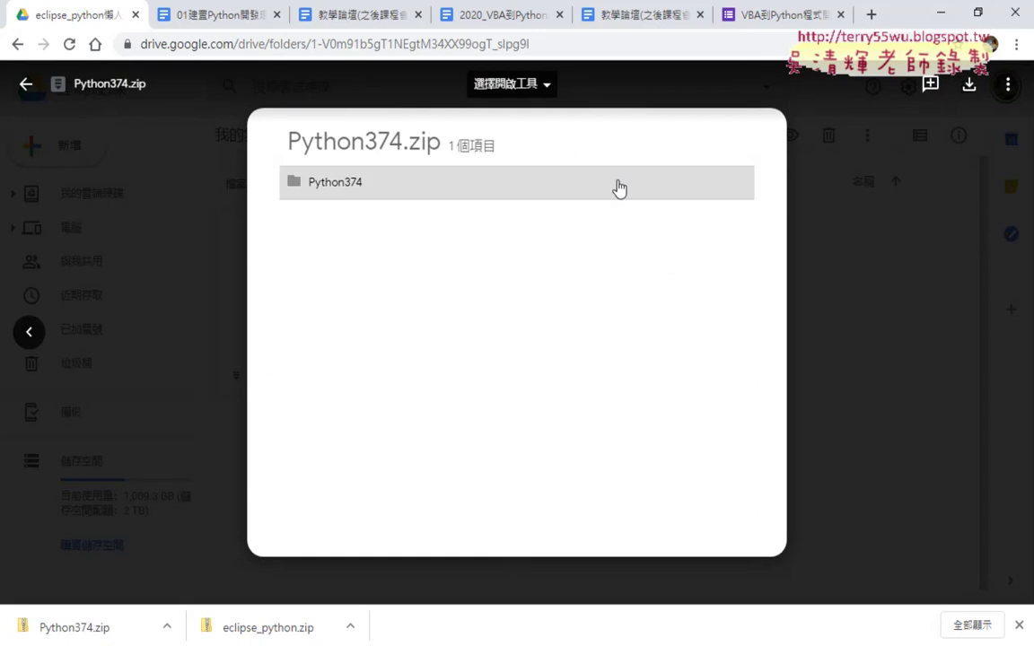
Show the downloaded eclipse_python.zip in its folder and minimize the browser.
{"action": "left_click", "coordinate": [351, 627]}
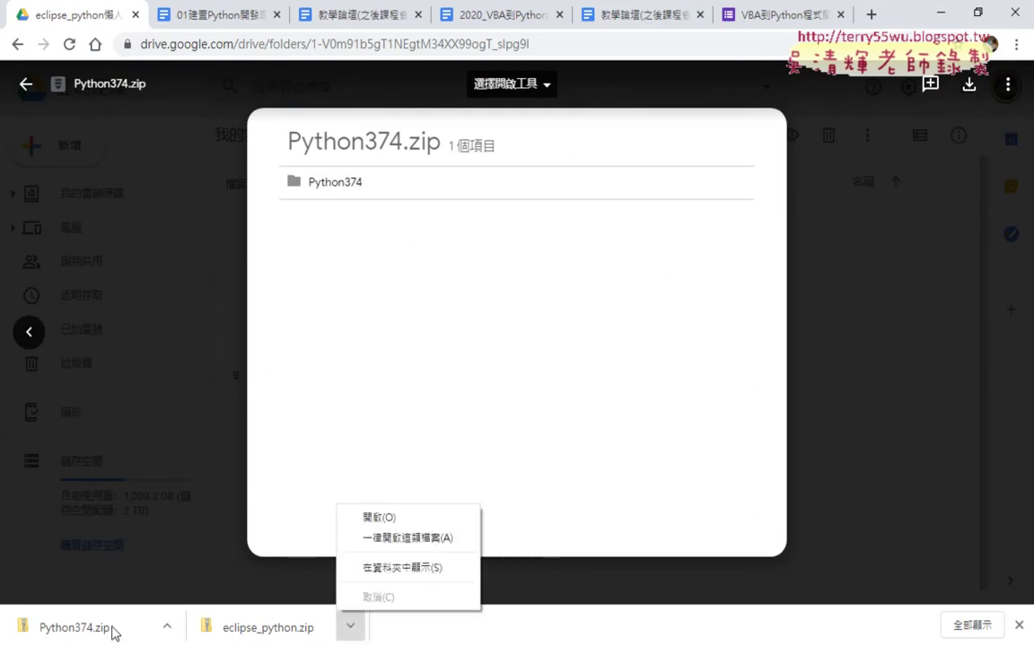
{"action": "left_click", "coordinate": [406, 569]}
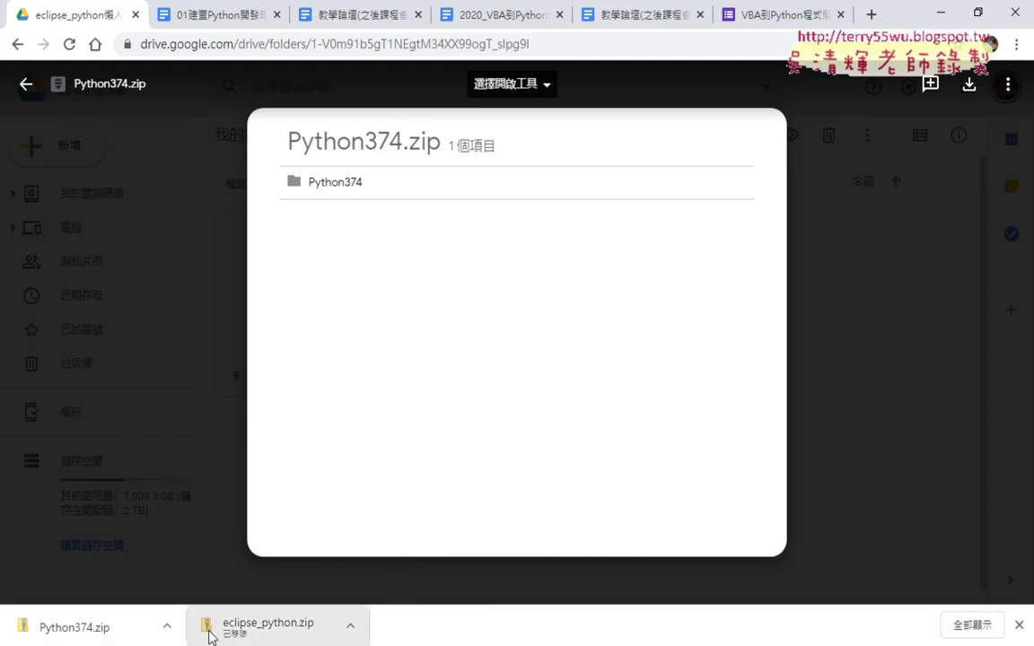
{"action": "left_click", "coordinate": [942, 16]}
{"action": "left_click", "coordinate": [941, 16]}
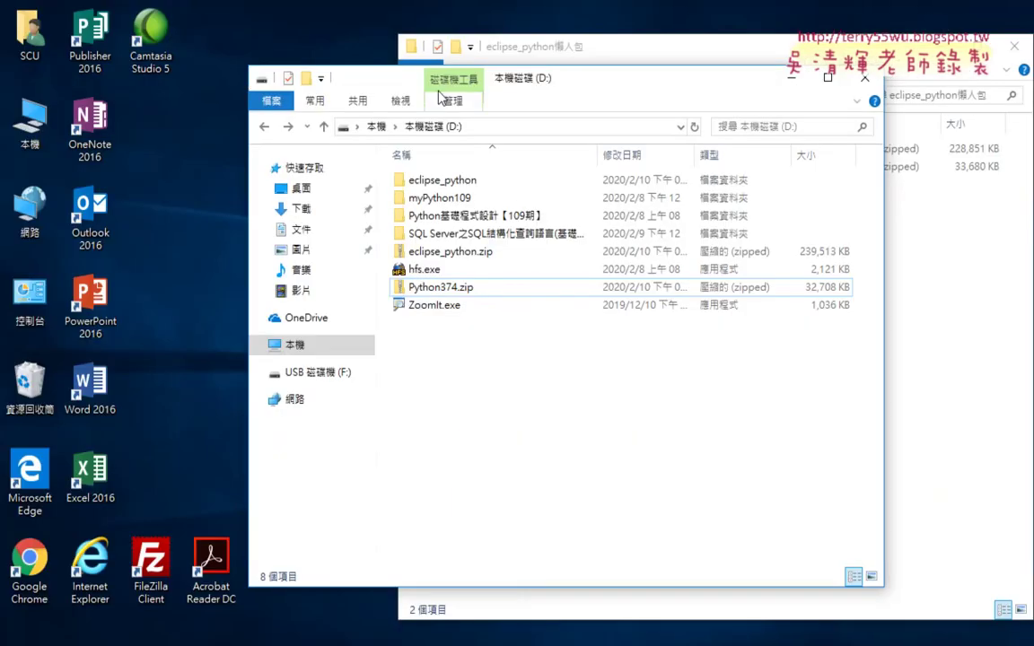
Select both downloaded zip files, then open This PC and Local Disk (D:).
{"action": "left_click_drag", "start_coordinate": [740, 45], "coordinate": [583, 47]}
{"action": "left_click_drag", "start_coordinate": [519, 203], "coordinate": [508, 152]}
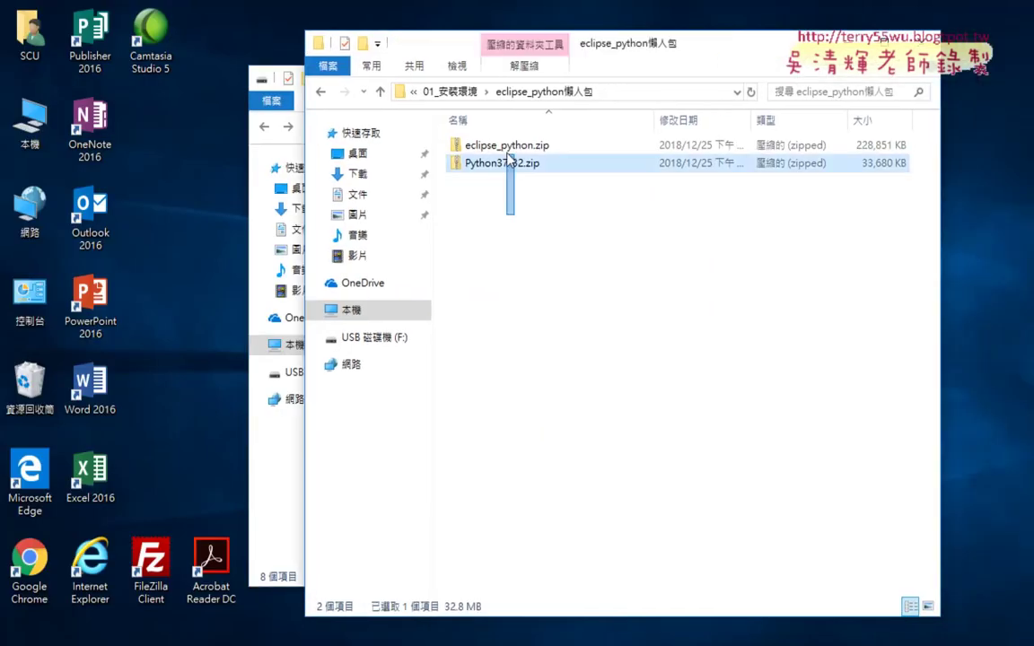
{"action": "double_click", "coordinate": [32, 118]}
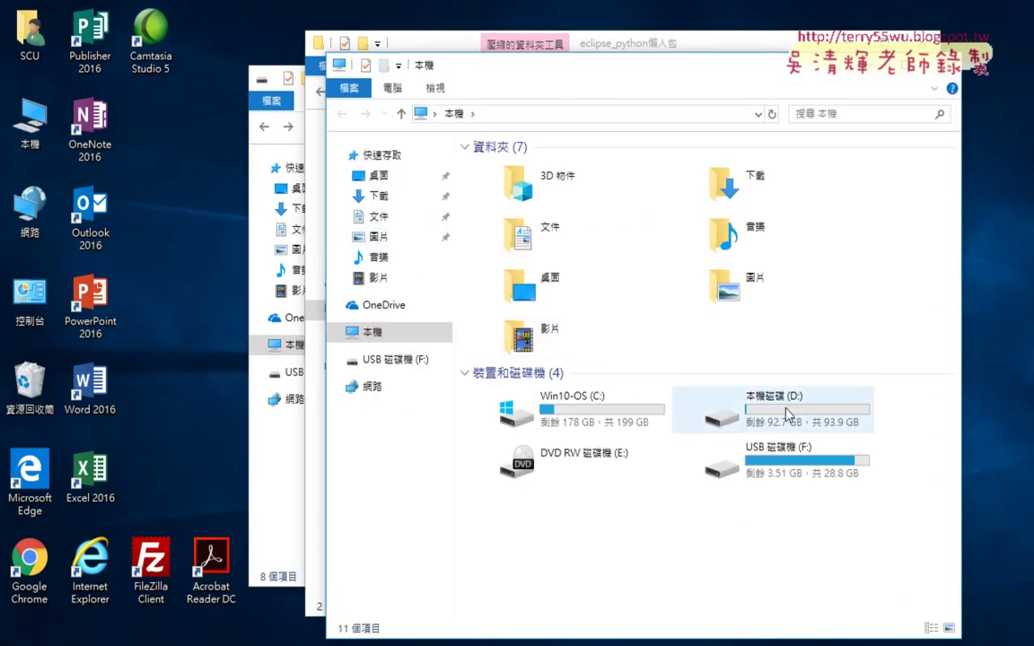
{"action": "double_click", "coordinate": [787, 412]}
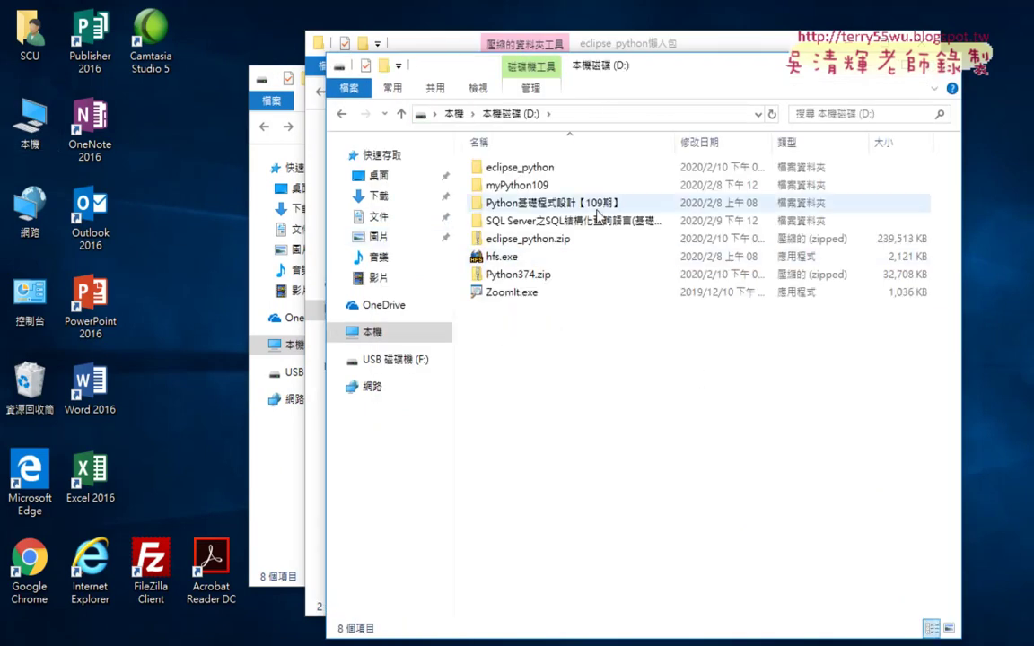
On drive D:, select eclipse_python.zip and bring up its context menu.
{"action": "left_click", "coordinate": [518, 273]}
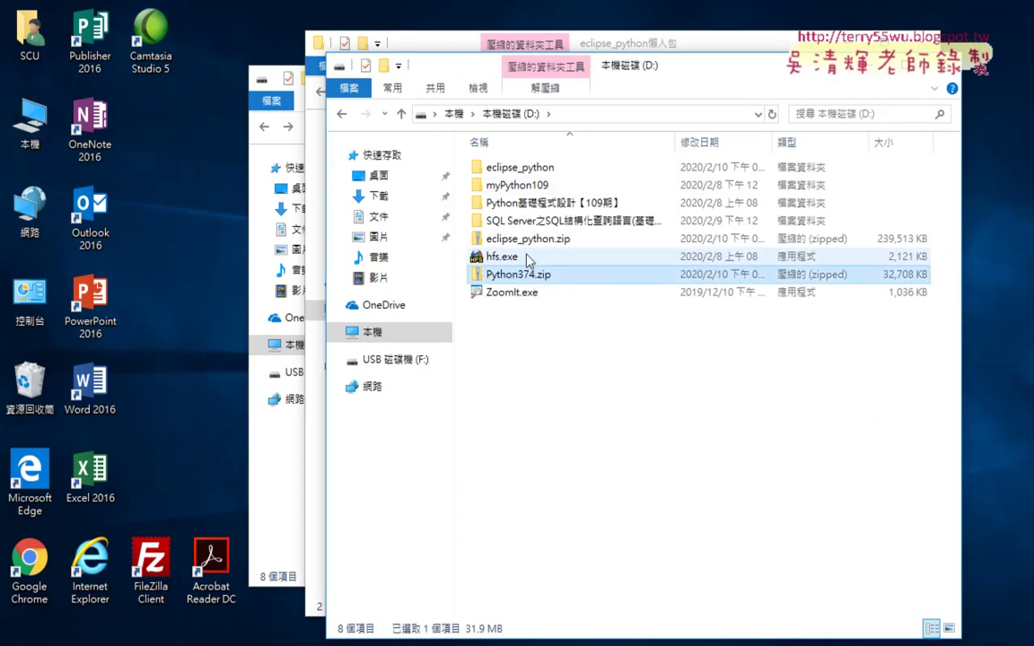
{"action": "left_click", "coordinate": [529, 244], "text": "ctrl"}
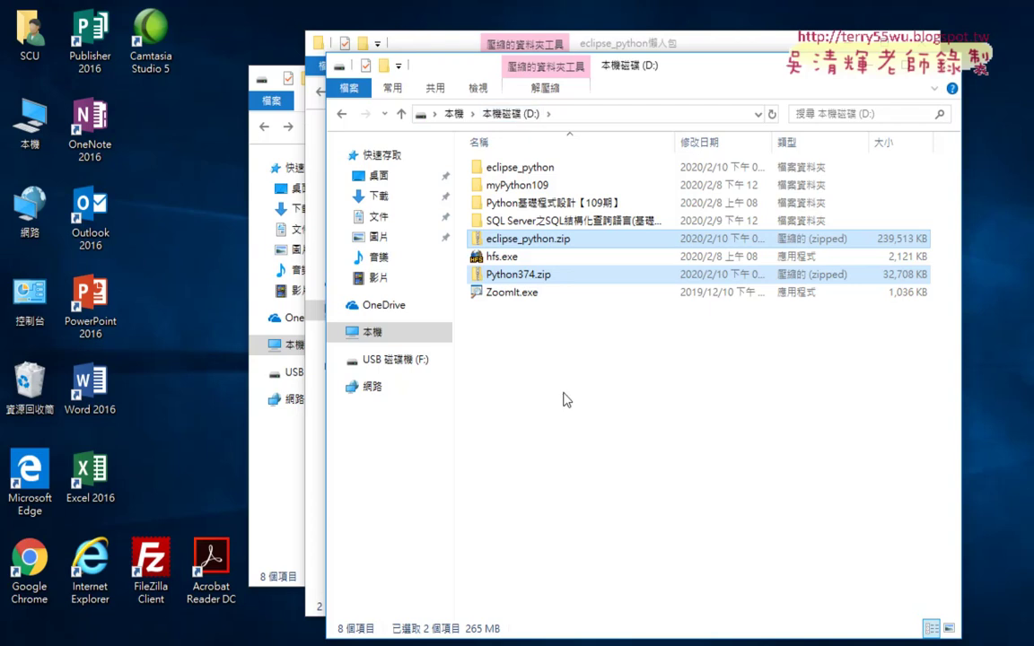
{"action": "left_click", "coordinate": [588, 242]}
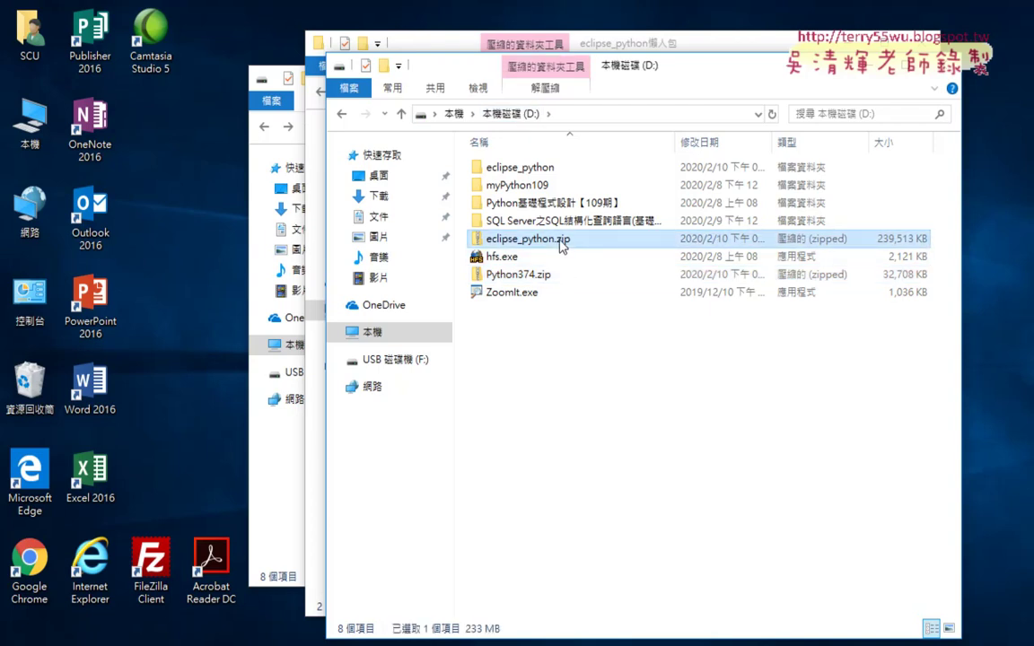
{"action": "right_click", "coordinate": [563, 246]}
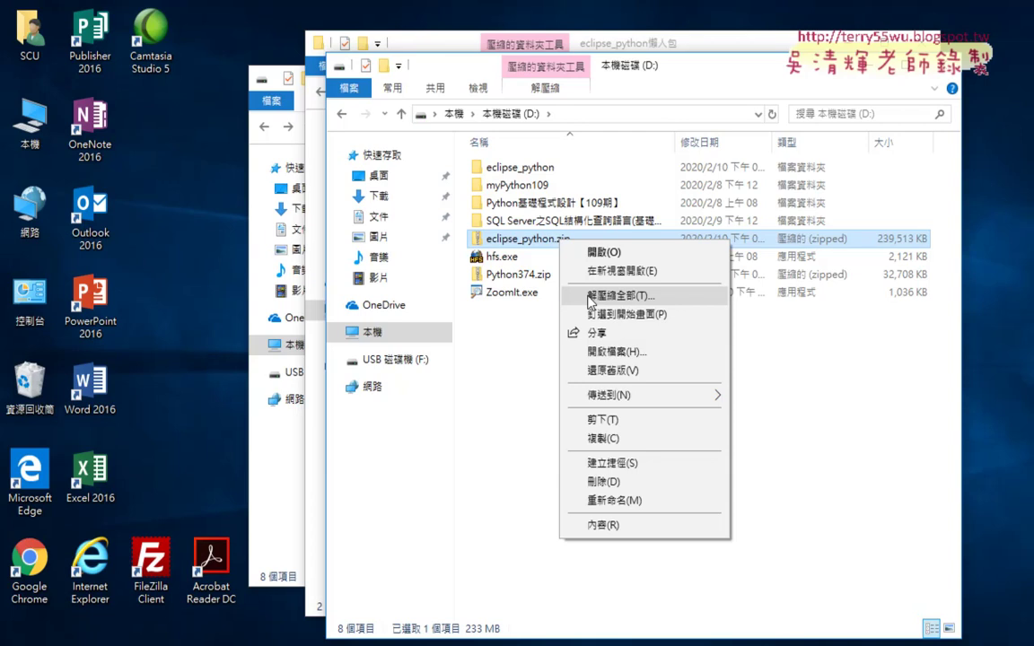
{"action": "left_click", "coordinate": [590, 298]}
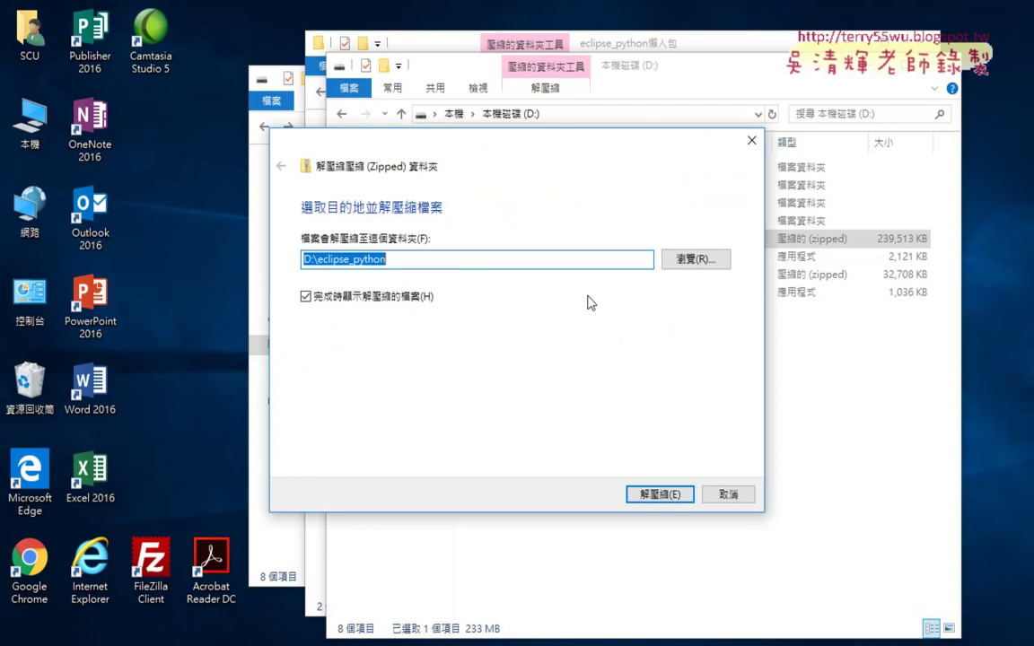
{"action": "left_click", "coordinate": [320, 261]}
{"action": "mouse_move", "coordinate": [445, 144]}
{"action": "left_mouse_down"}
{"action": "mouse_move", "coordinate": [554, 299]}
{"action": "mouse_move", "coordinate": [555, 269]}
{"action": "left_mouse_up"}
{"action": "key", "text": "shift+End"}
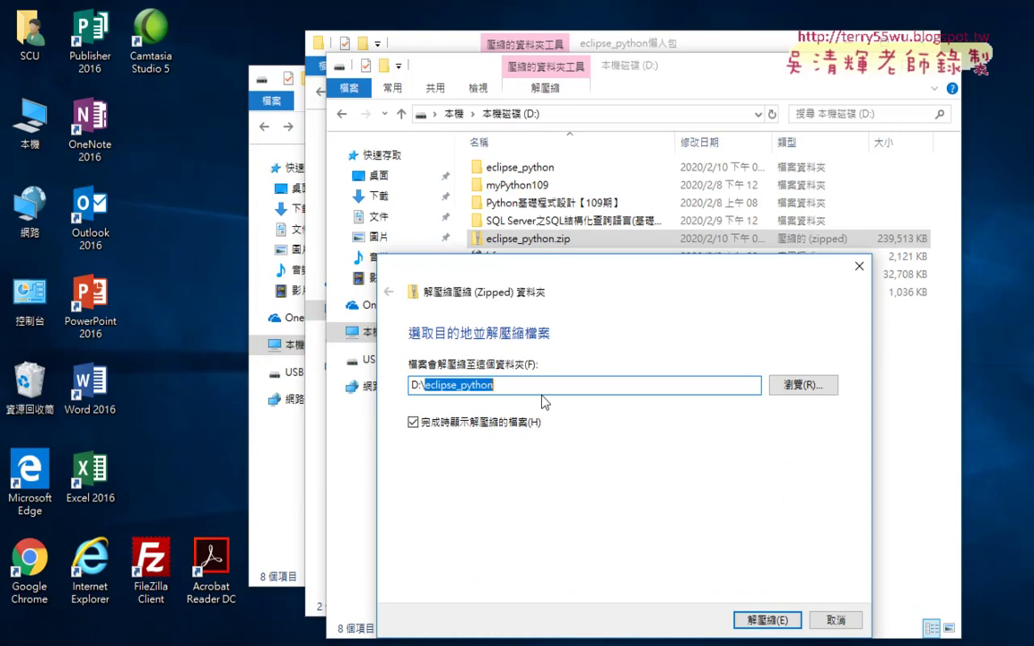
{"action": "key", "text": "BackSpace"}
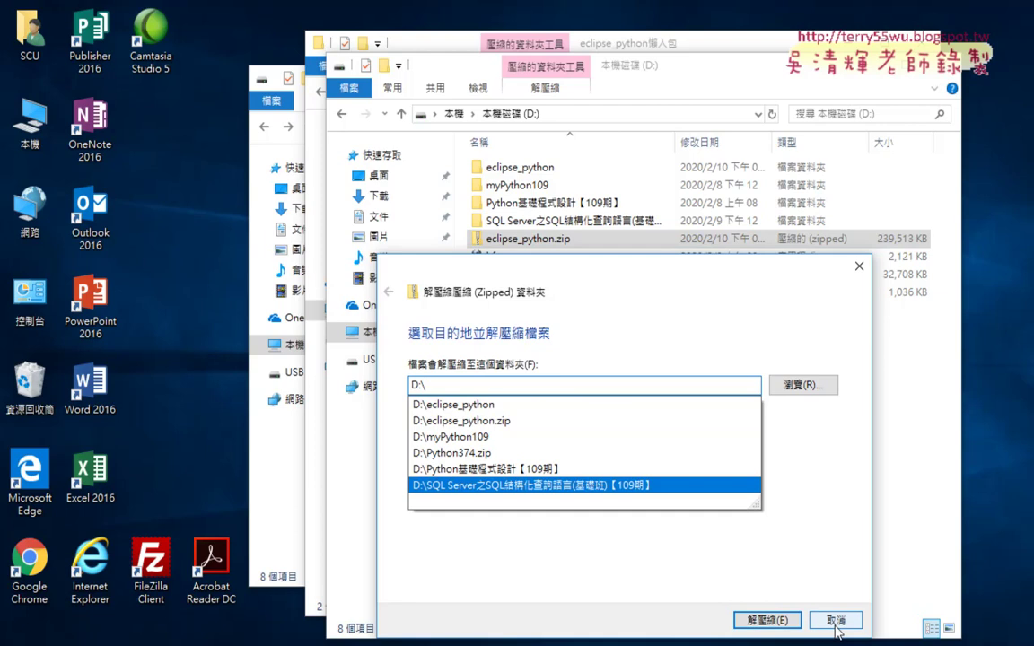
{"action": "left_click", "coordinate": [769, 621]}
{"action": "double_click", "coordinate": [530, 170]}
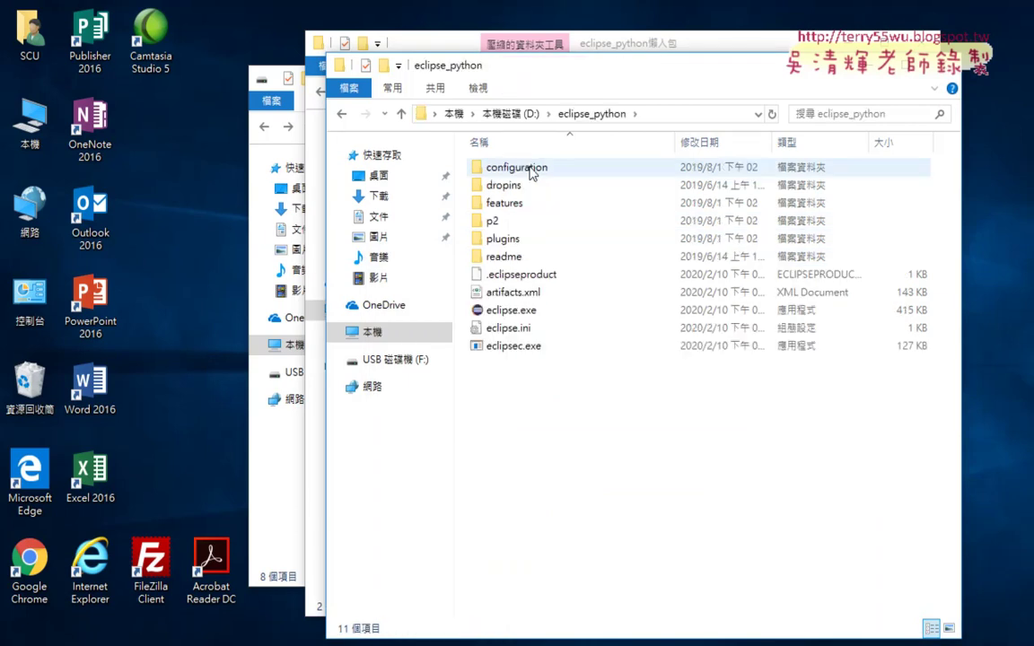
{"action": "left_click", "coordinate": [341, 115]}
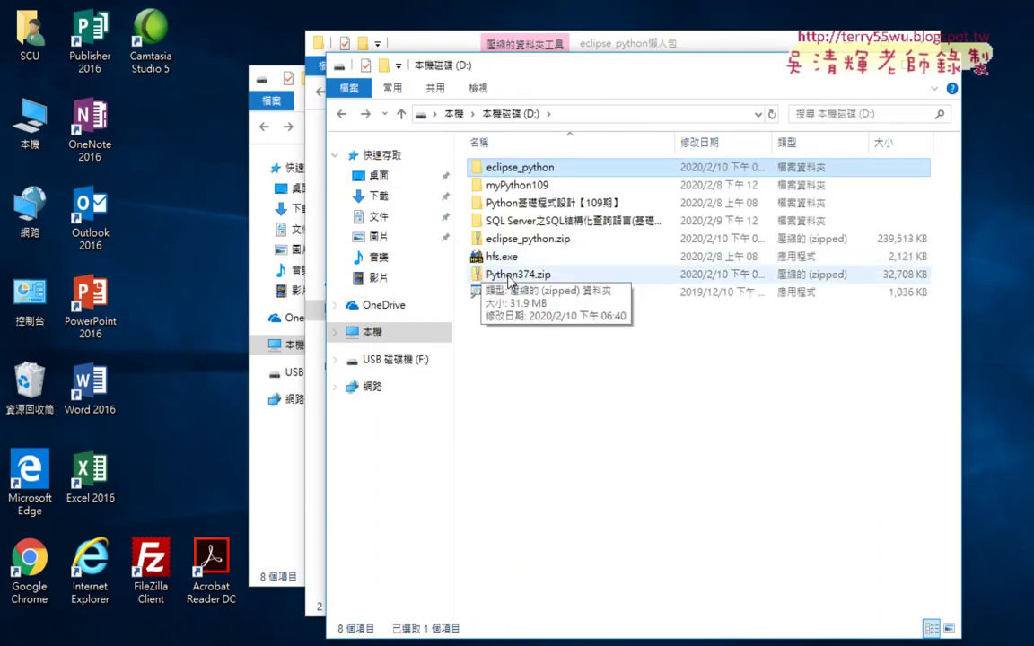
Extract all of Python374.zip with the destination changed to D:\.
{"action": "right_click", "coordinate": [514, 278]}
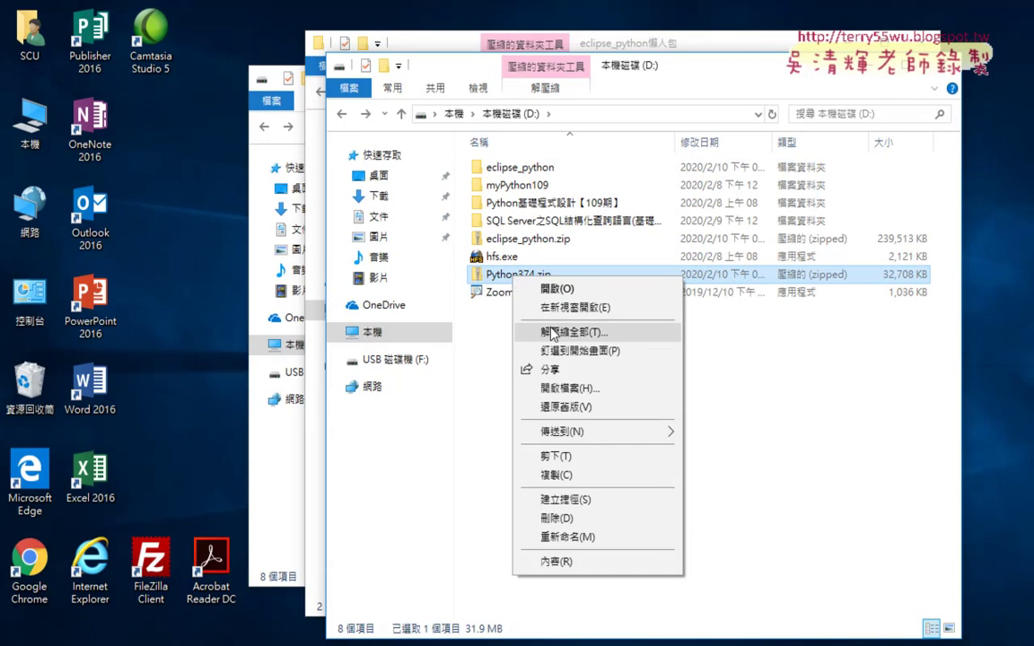
{"action": "left_click", "coordinate": [529, 331]}
{"action": "left_click_drag", "start_coordinate": [317, 260], "coordinate": [411, 267]}
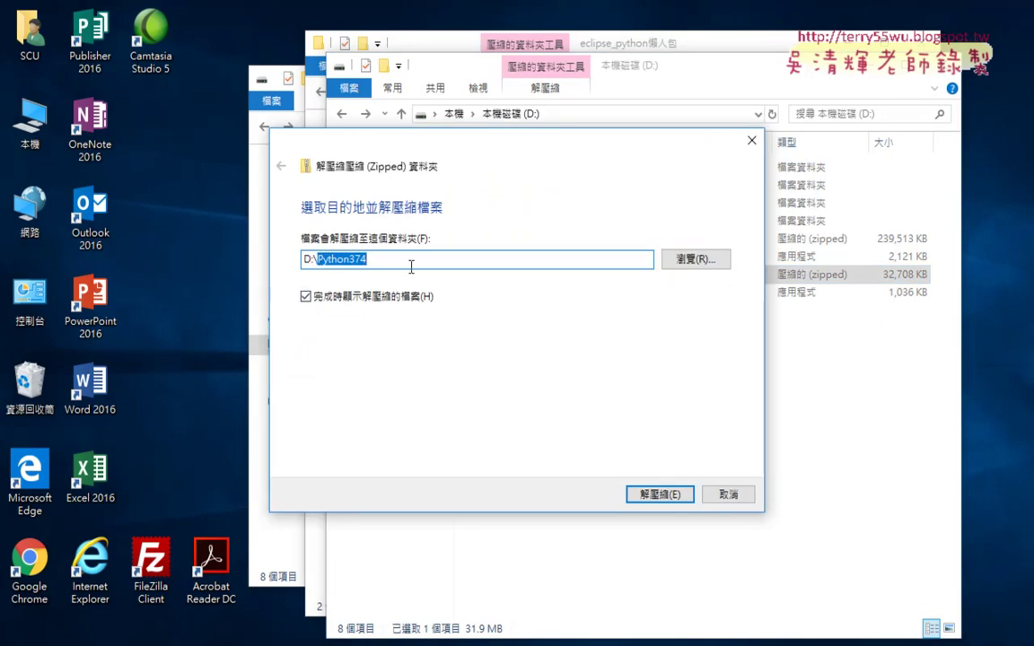
{"action": "key", "text": "BackSpace"}
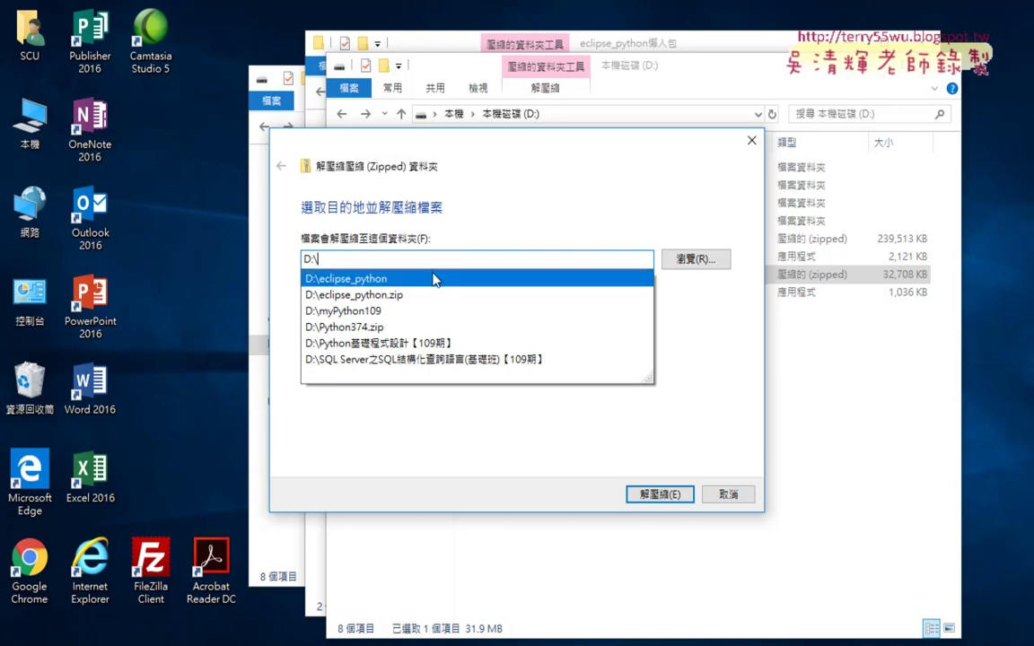
{"action": "left_click", "coordinate": [660, 494]}
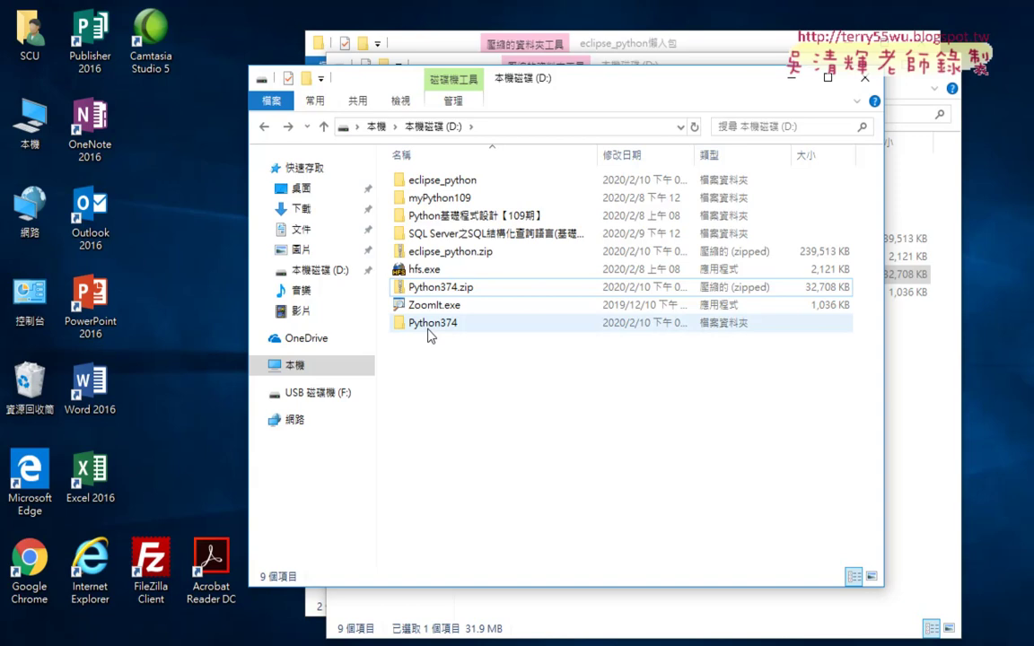
{"action": "mouse_move", "coordinate": [428, 335]}
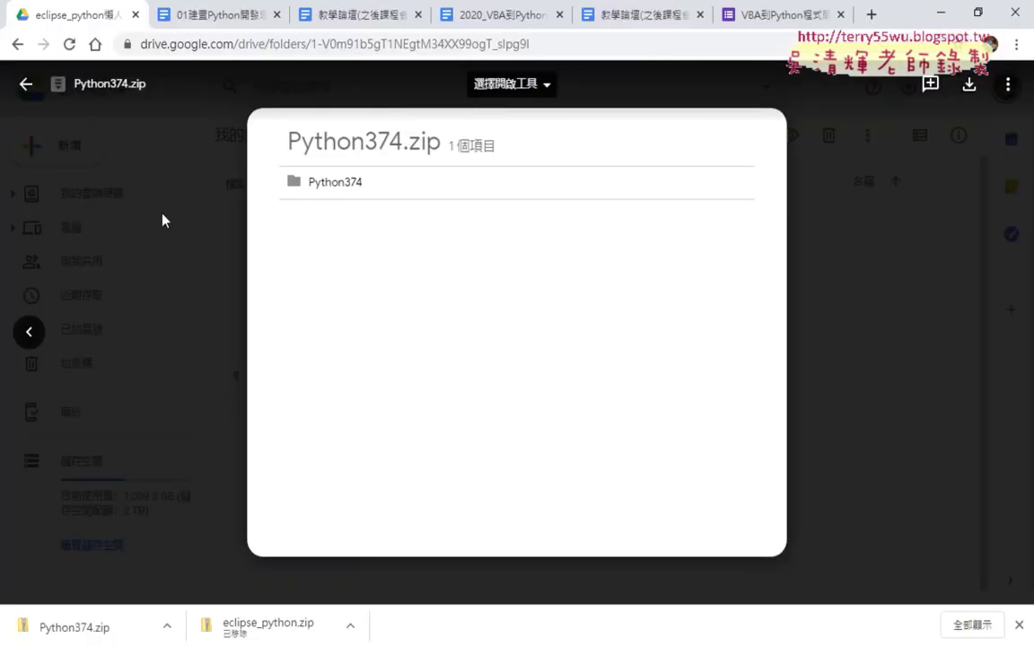
Close the Python374.zip preview and reopen eclipse_python懶人包2019 from 01_安裝環境.
{"action": "left_click", "coordinate": [25, 85]}
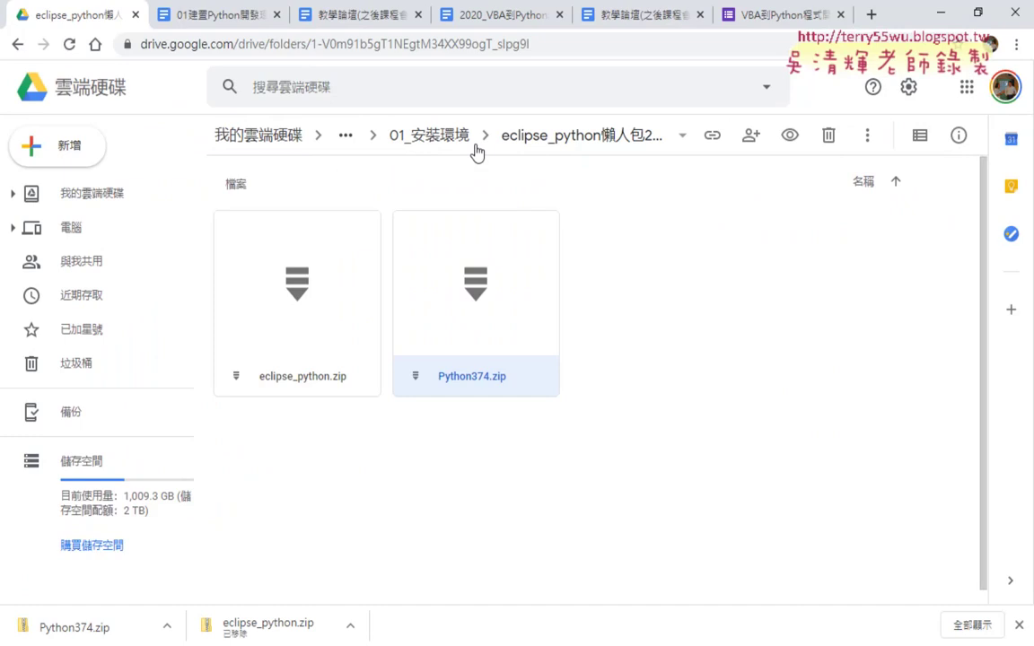
{"action": "left_click", "coordinate": [438, 139]}
{"action": "double_click", "coordinate": [487, 250]}
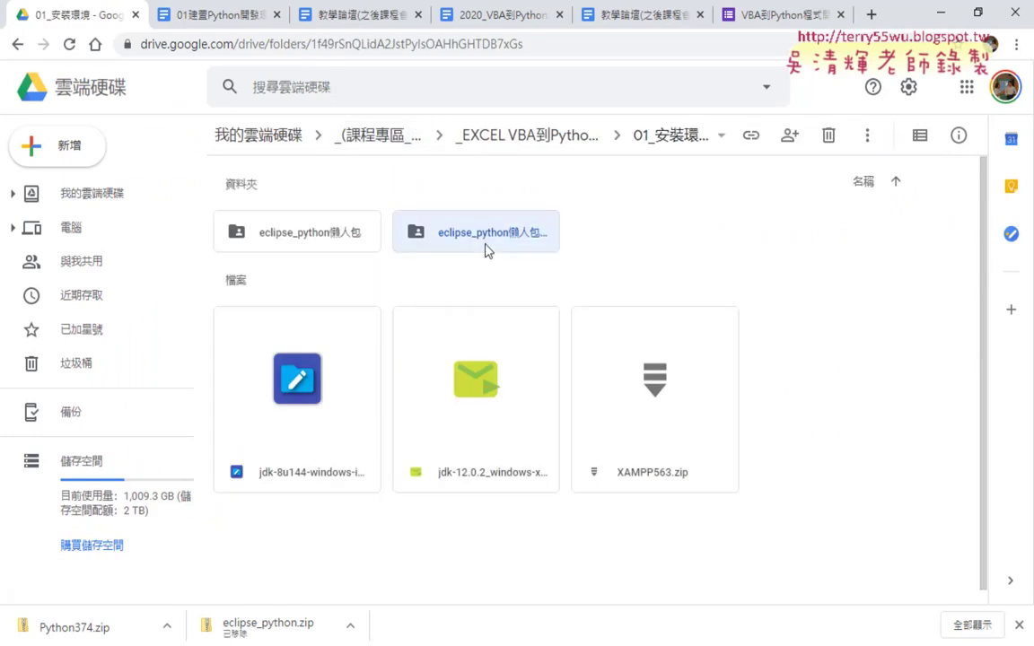